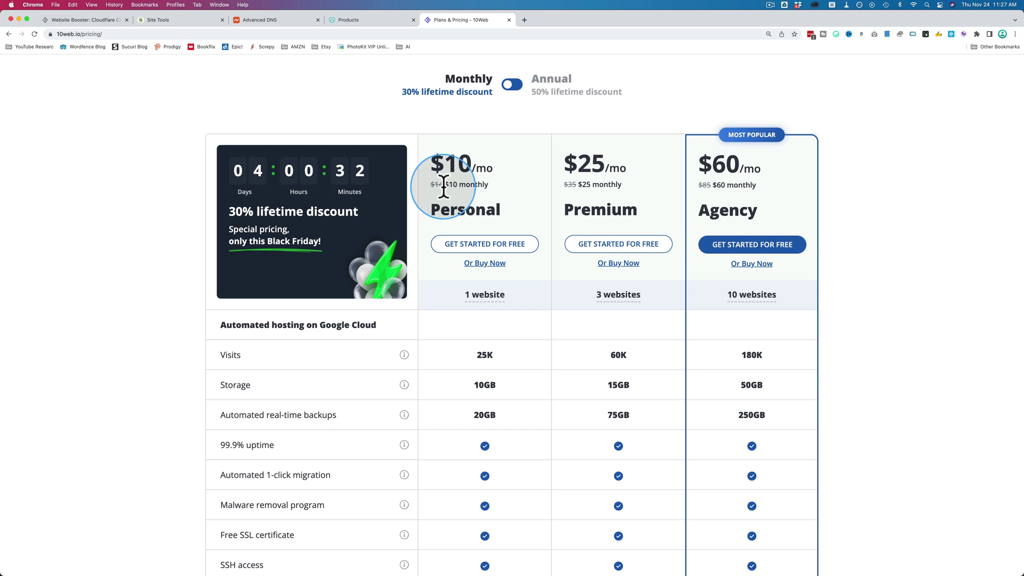
- Mark the crossed-out original prices under Personal ($14), Premium and Agency ($85)
{"action": "left_click_drag", "start_coordinate": [430, 184], "coordinate": [444, 187]}
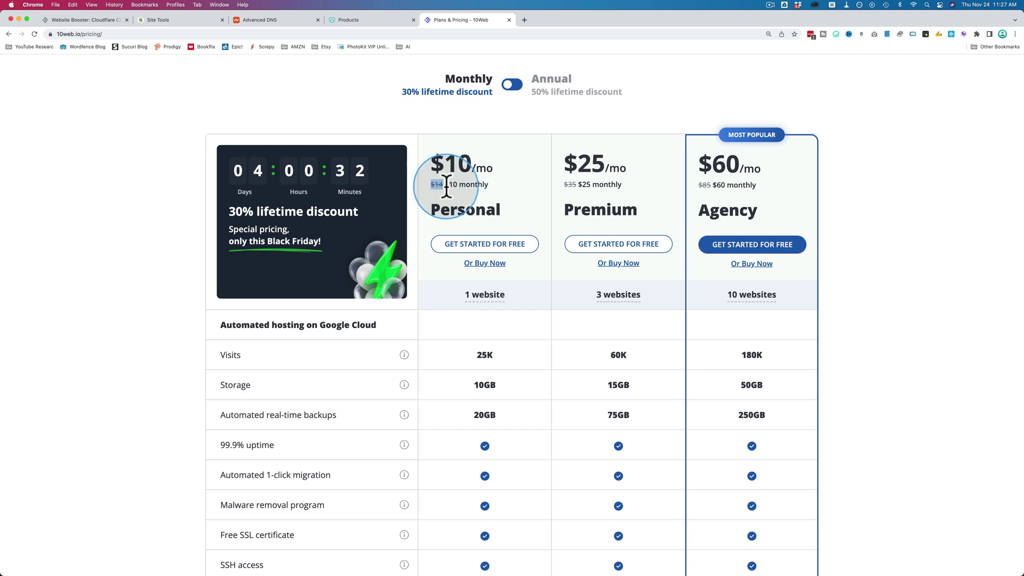
{"action": "left_click", "coordinate": [578, 186]}
{"action": "left_click", "coordinate": [712, 184]}
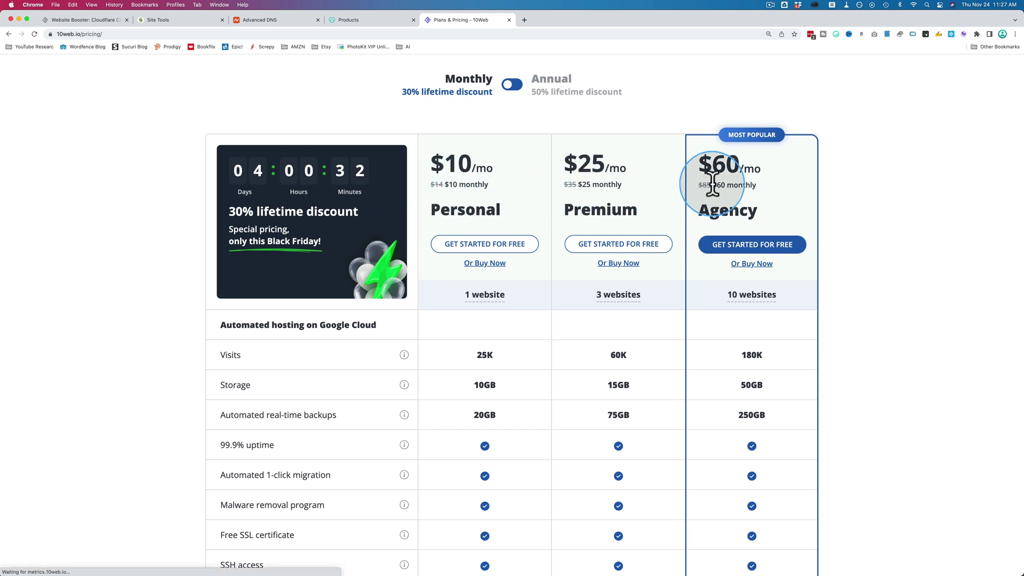
{"action": "left_click_drag", "start_coordinate": [713, 184], "coordinate": [697, 184]}
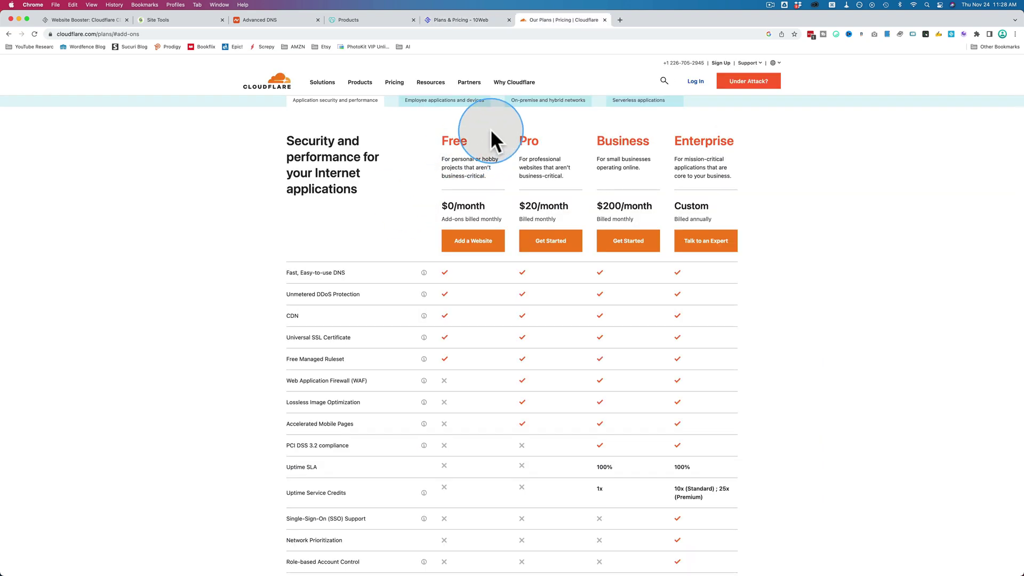
- Highlight Cloudflare's $200/month Business and Custom Enterprise prices, then go back to 10Web
{"action": "left_click_drag", "start_coordinate": [525, 206], "coordinate": [647, 205]}
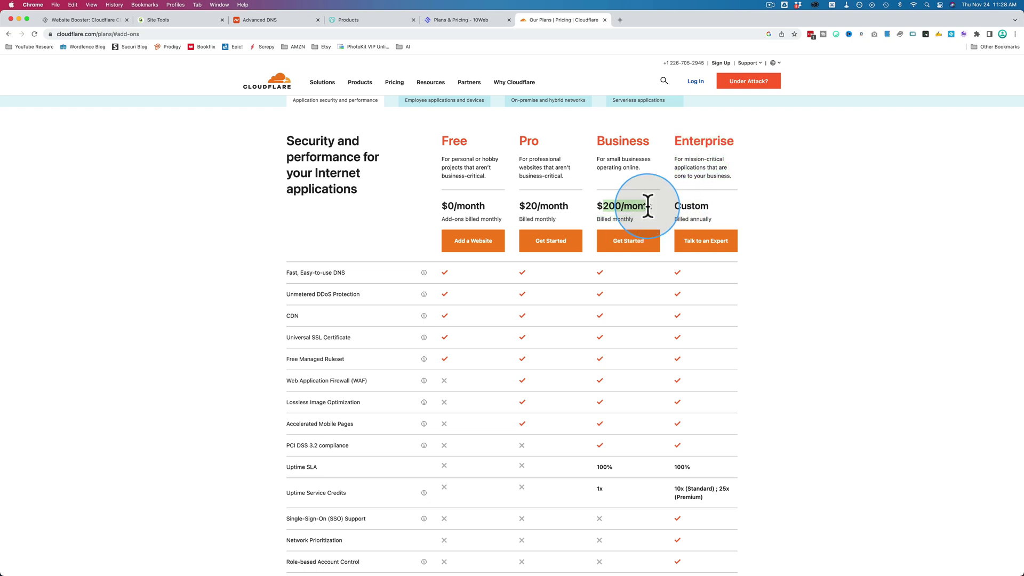
{"action": "double_click", "coordinate": [688, 208]}
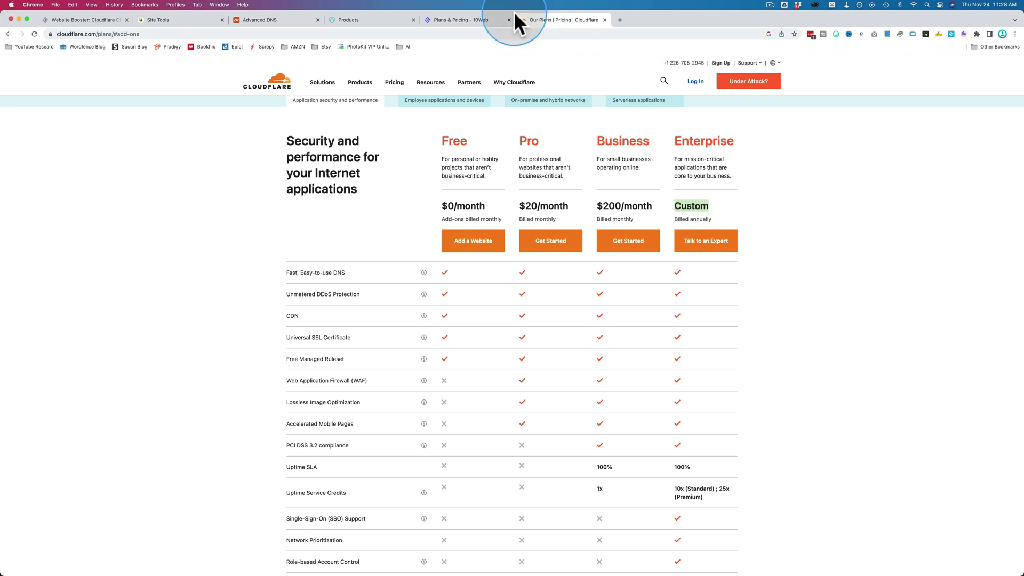
{"action": "left_click", "coordinate": [479, 20]}
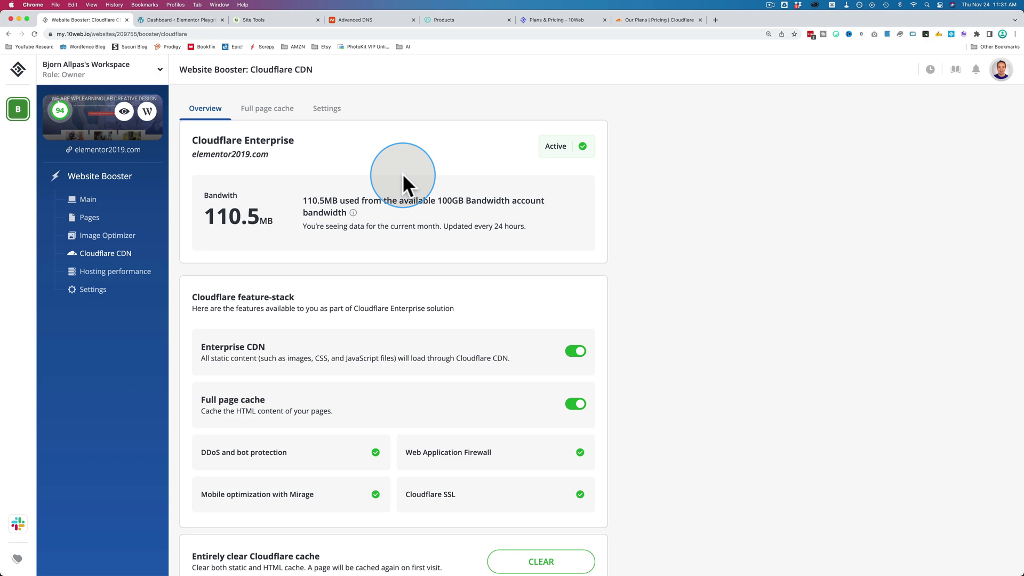
- Find 10Web Booster among WordPress's installed plugins, then return to the 10Web Cloudflare page
{"action": "left_click", "coordinate": [177, 21]}
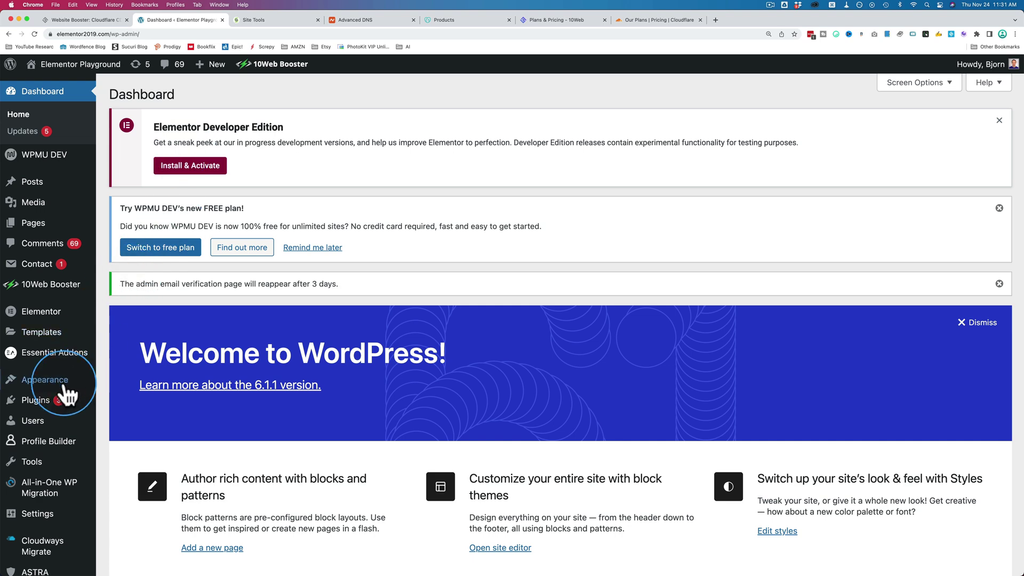
{"action": "left_click", "coordinate": [129, 406]}
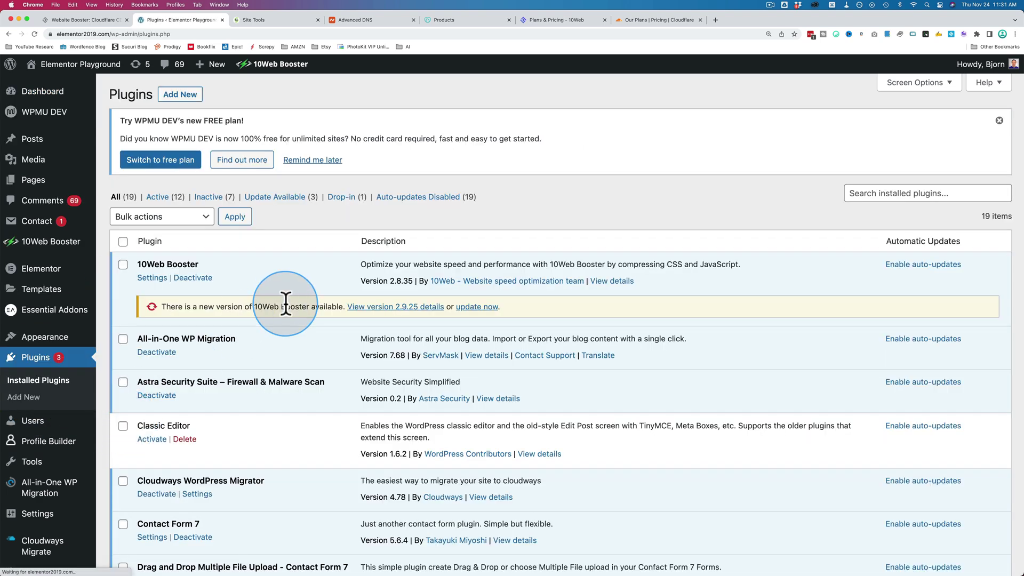
{"action": "left_click_drag", "start_coordinate": [202, 263], "coordinate": [135, 263]}
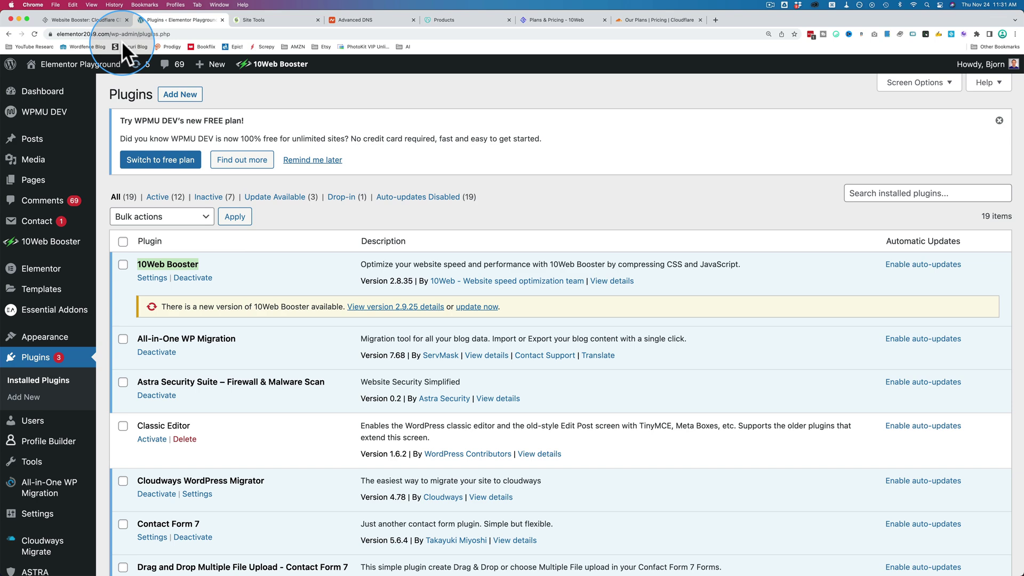
{"action": "left_click", "coordinate": [113, 21]}
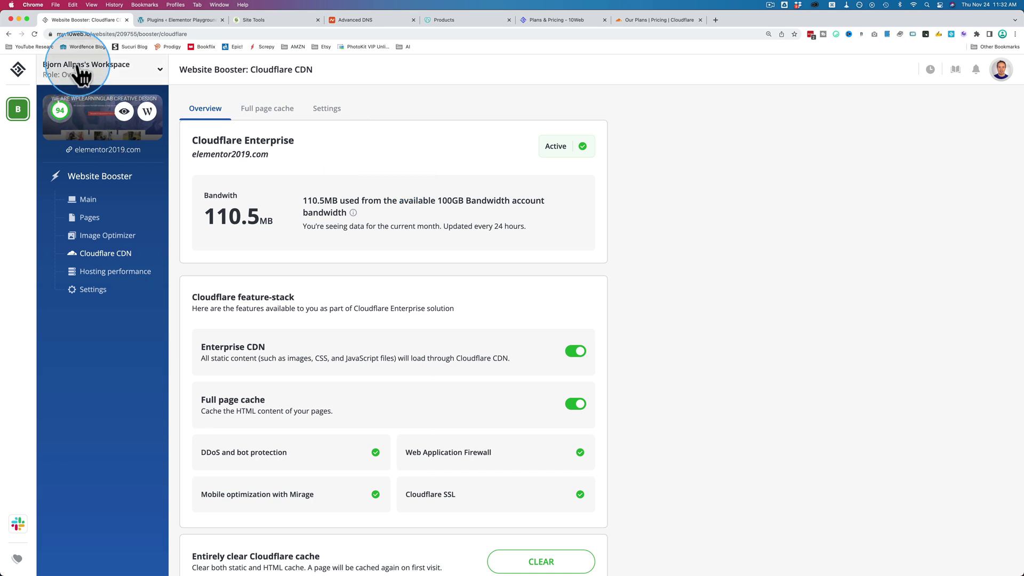
{"action": "left_click", "coordinate": [54, 83]}
{"action": "left_click", "coordinate": [20, 114]}
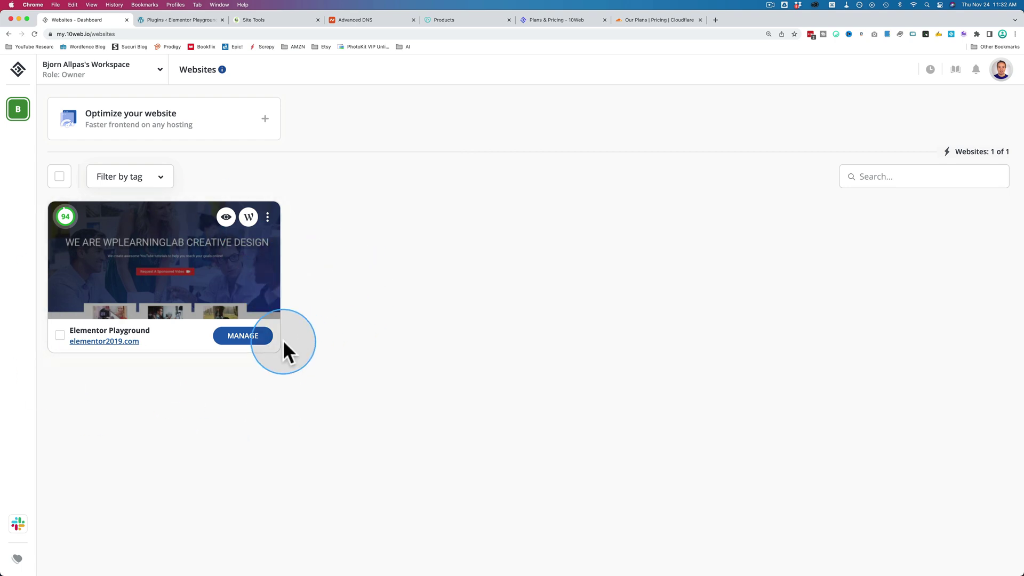
{"action": "left_click", "coordinate": [243, 337]}
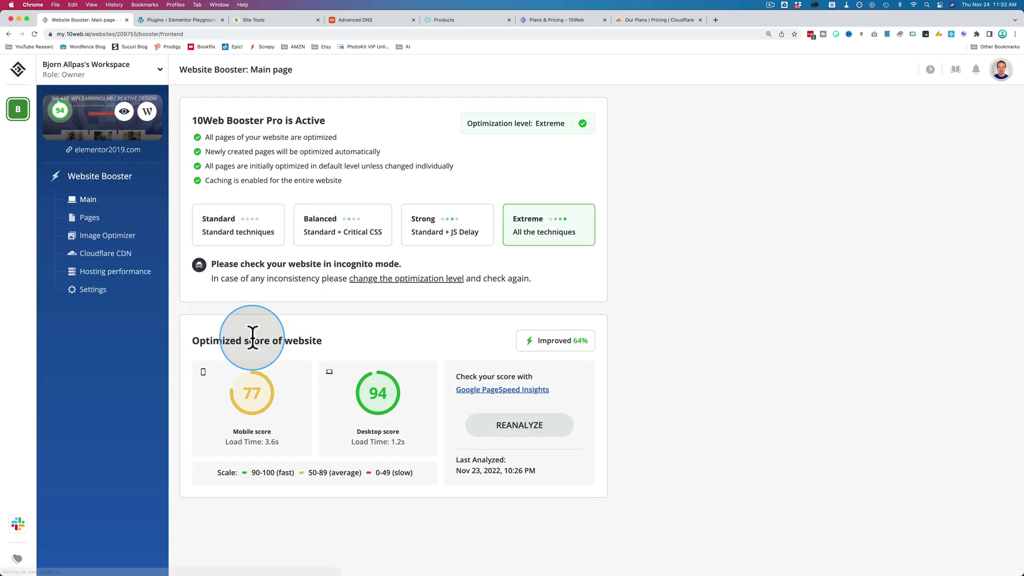
{"action": "left_click", "coordinate": [99, 254]}
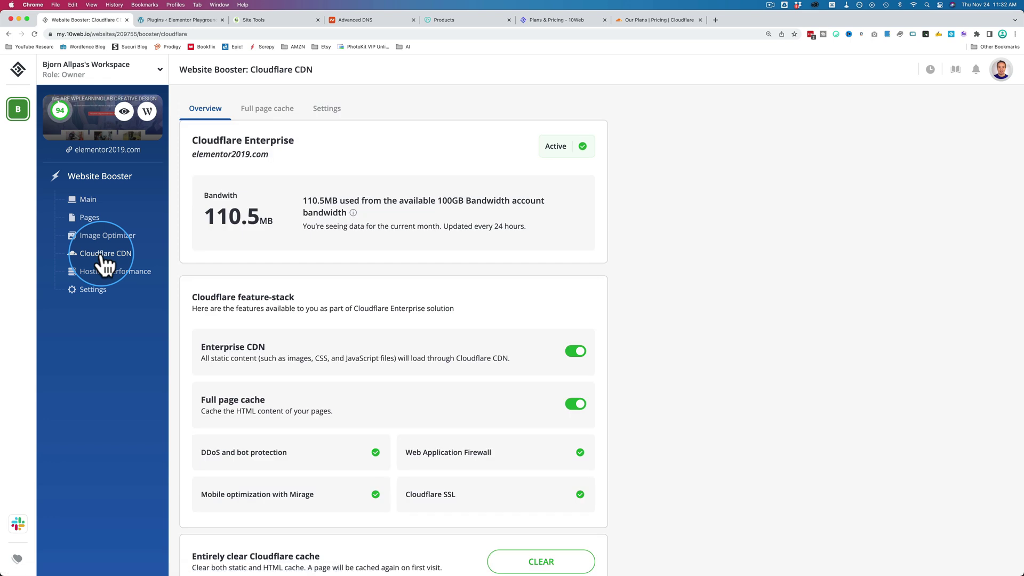
{"action": "left_click", "coordinate": [194, 216]}
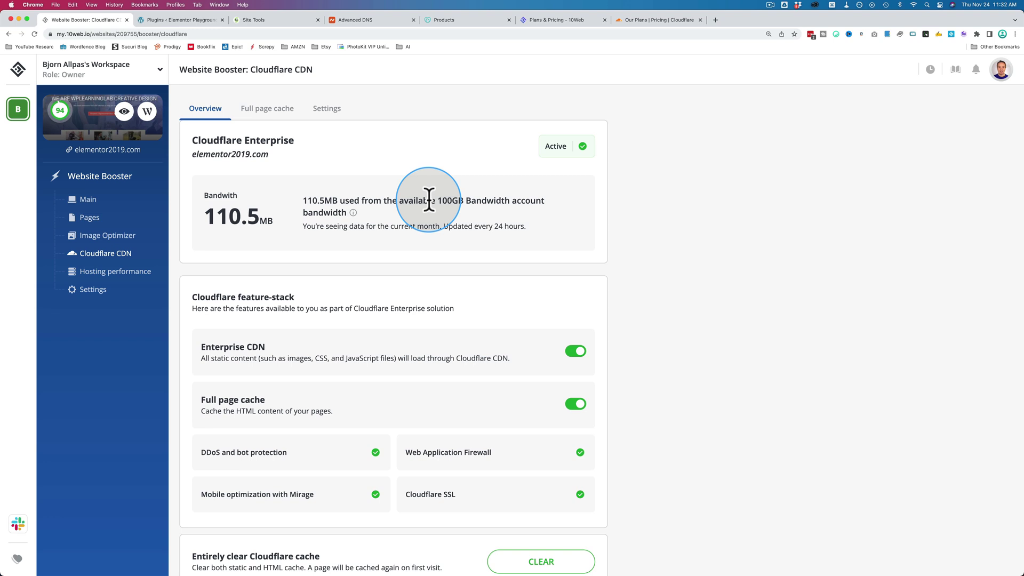
- Review the two Cloudflare A records under Settings and mark the original server IP 35.209.212.62
{"action": "left_click", "coordinate": [326, 108]}
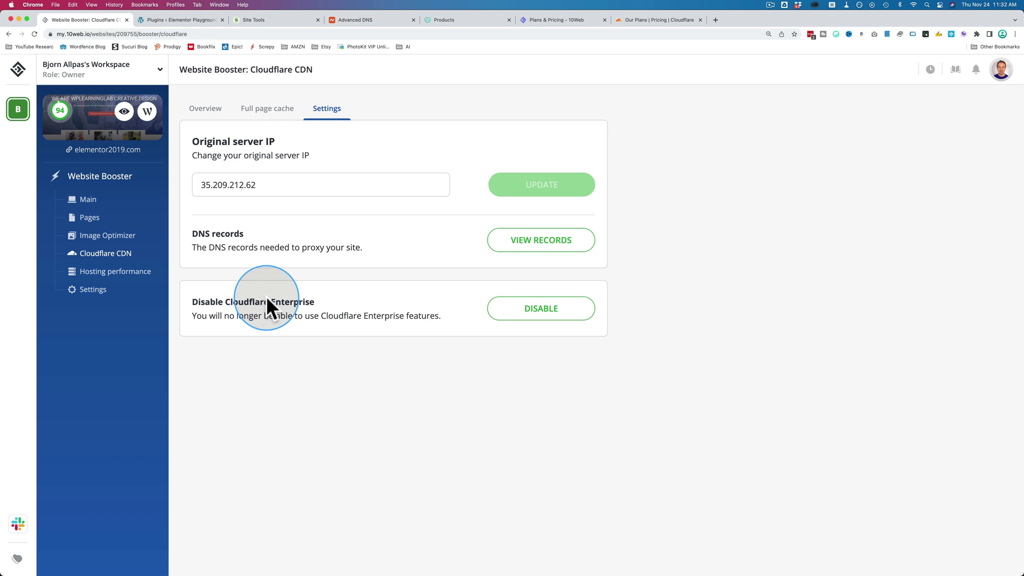
{"action": "left_click", "coordinate": [546, 242]}
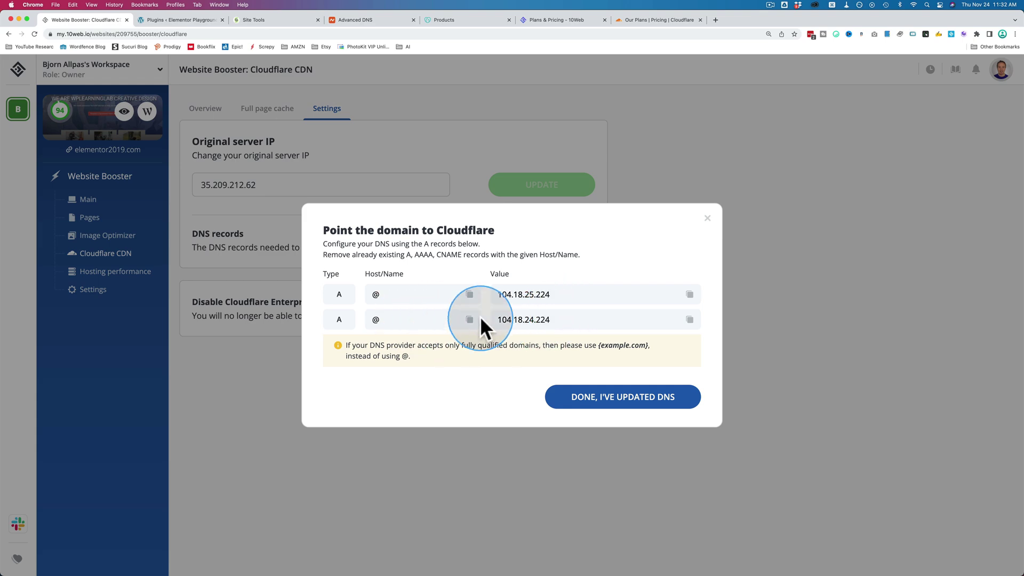
{"action": "left_click", "coordinate": [598, 406]}
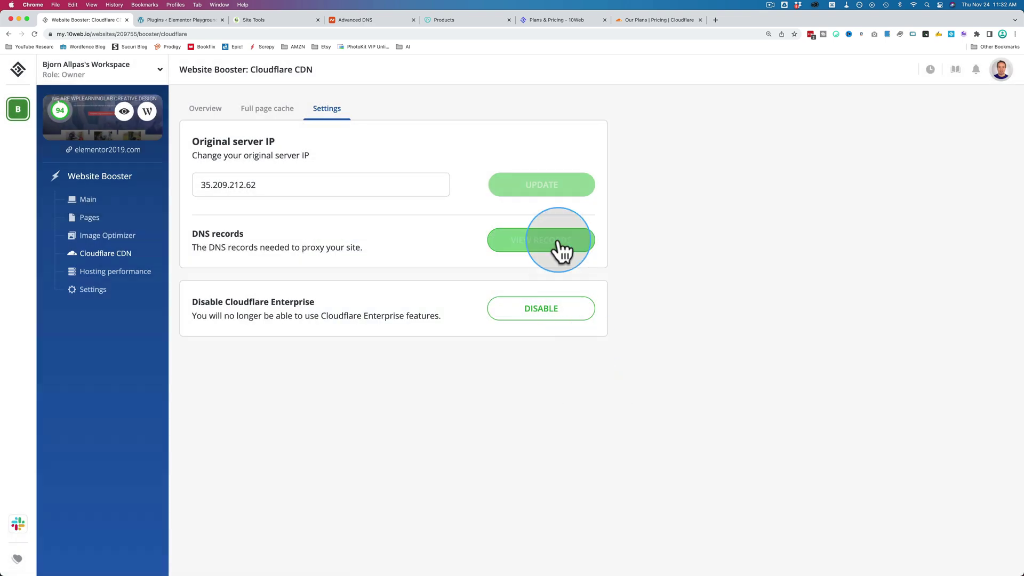
{"action": "left_click", "coordinate": [541, 255]}
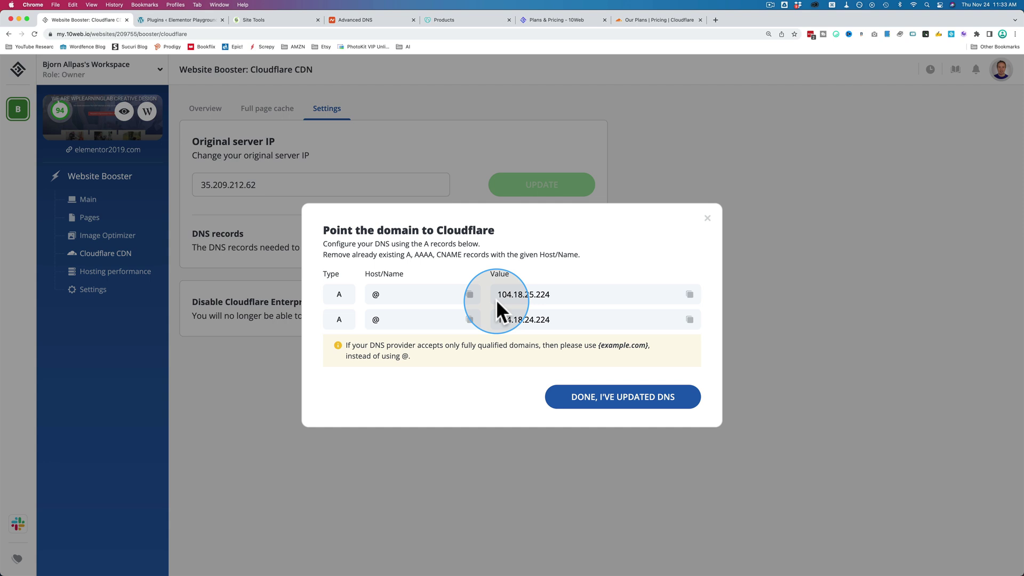
{"action": "left_click", "coordinate": [707, 219]}
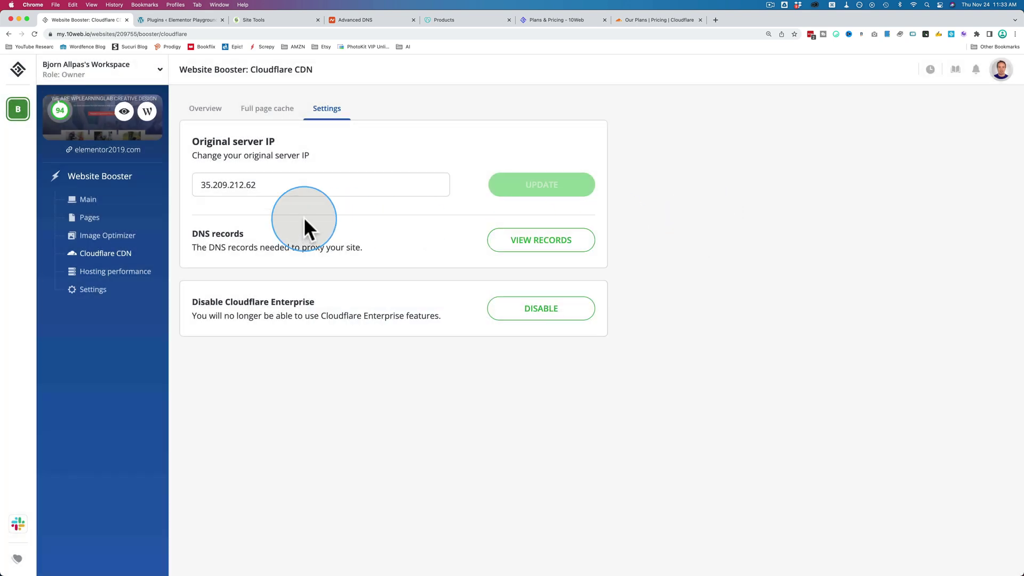
{"action": "left_click_drag", "start_coordinate": [255, 185], "coordinate": [192, 183]}
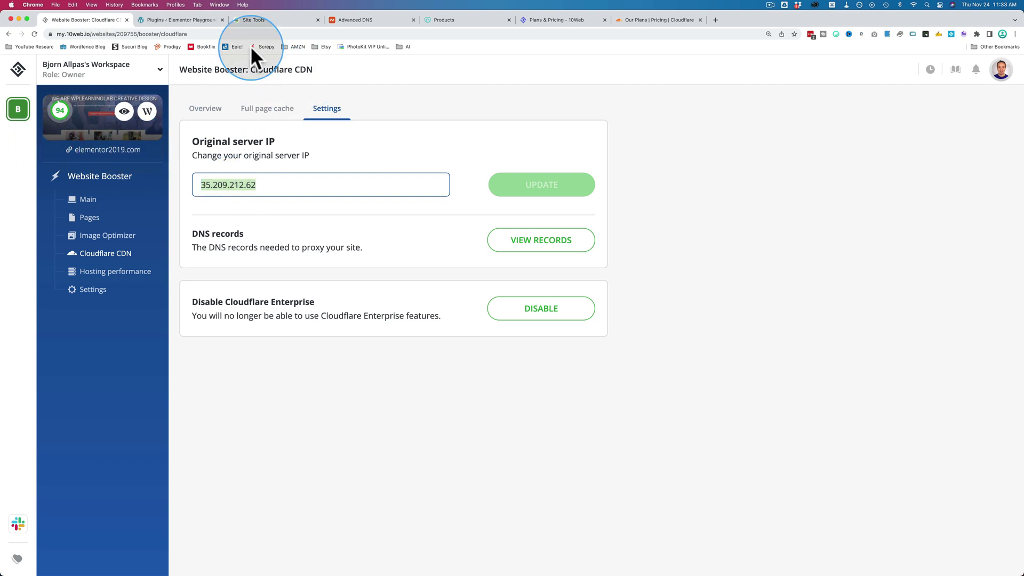
- Locate Site IP 35.209.212.62 on the Site Tools dashboard, then return to 10Web
{"action": "left_click", "coordinate": [270, 20]}
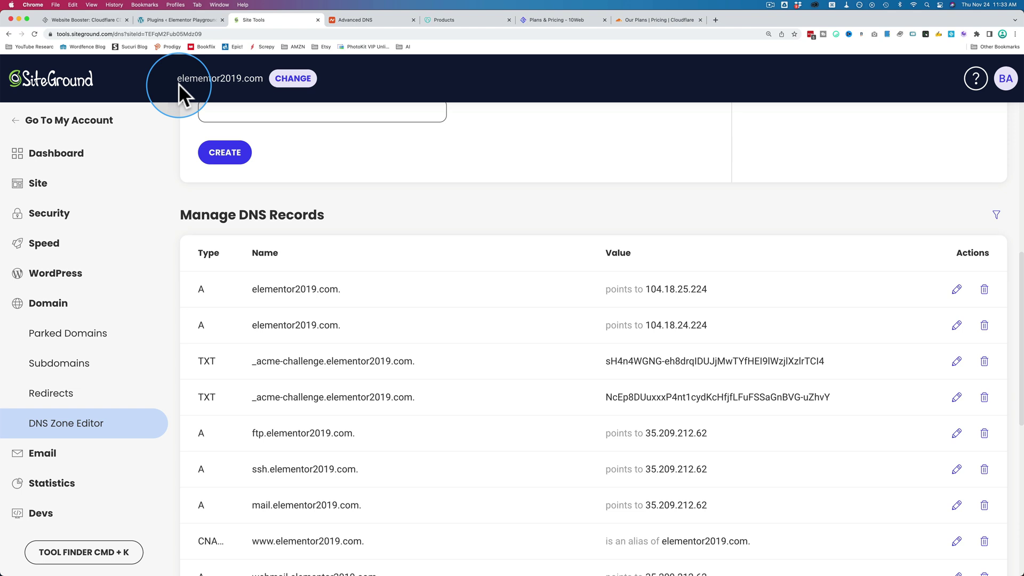
{"action": "left_click", "coordinate": [67, 168]}
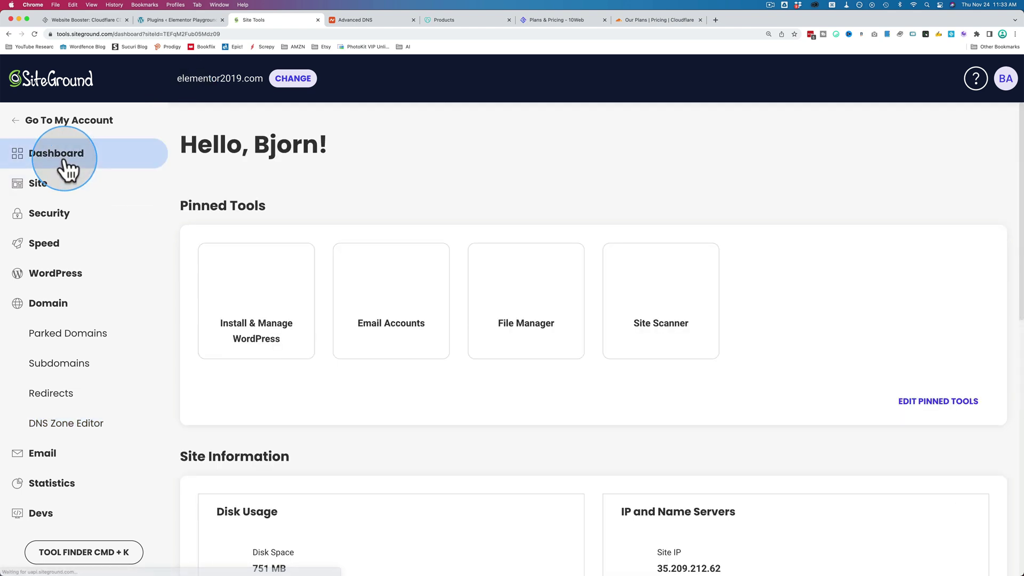
{"action": "scroll", "coordinate": [539, 162], "scroll_direction": "down", "scroll_amount": 2}
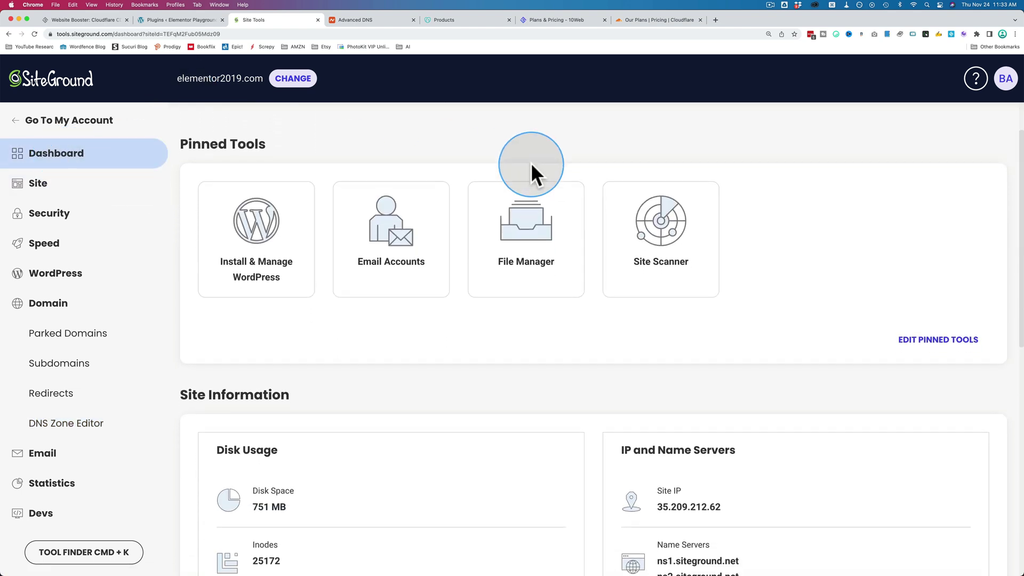
{"action": "scroll", "coordinate": [619, 272], "scroll_direction": "down", "scroll_amount": 3}
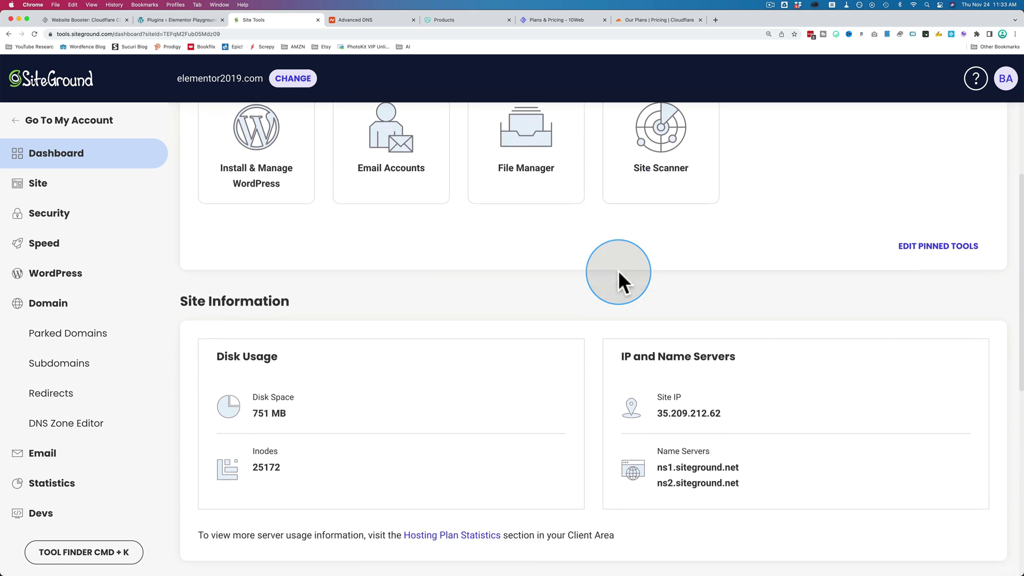
{"action": "scroll", "coordinate": [618, 271], "scroll_direction": "down", "scroll_amount": 4}
{"action": "mouse_move", "coordinate": [731, 290]}
{"action": "left_mouse_down"}
{"action": "mouse_move", "coordinate": [651, 290]}
{"action": "mouse_move", "coordinate": [727, 288]}
{"action": "left_mouse_up"}
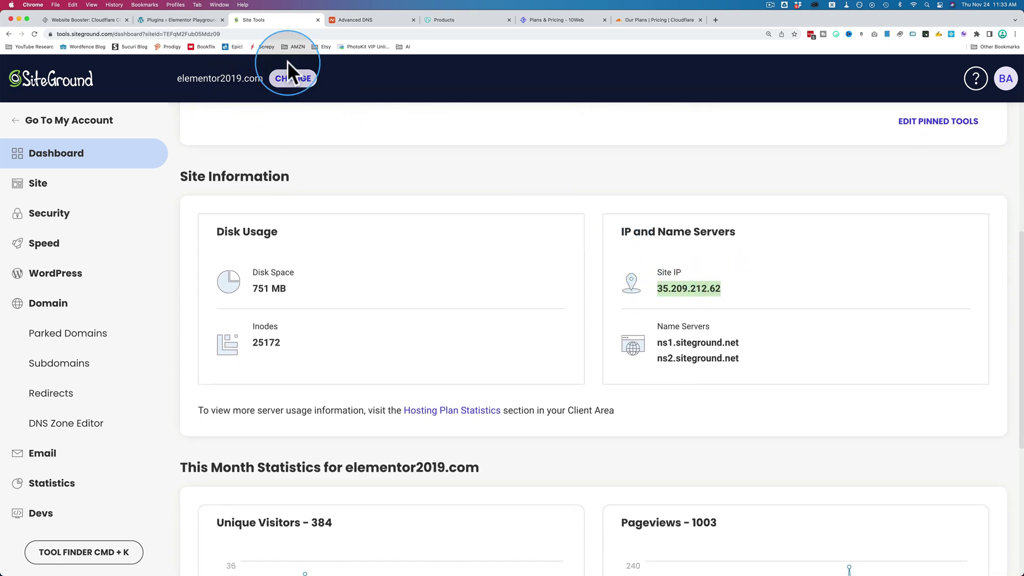
{"action": "left_click", "coordinate": [88, 20]}
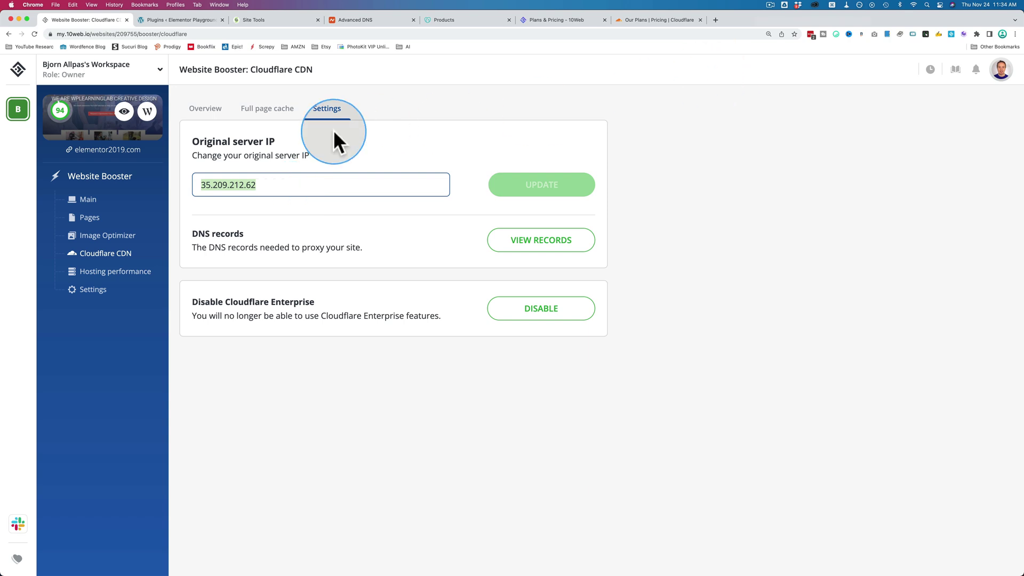
- Open SiteGround's DNS Zone Editor and choose elementor2019.com as the domain
{"action": "left_click", "coordinate": [257, 20]}
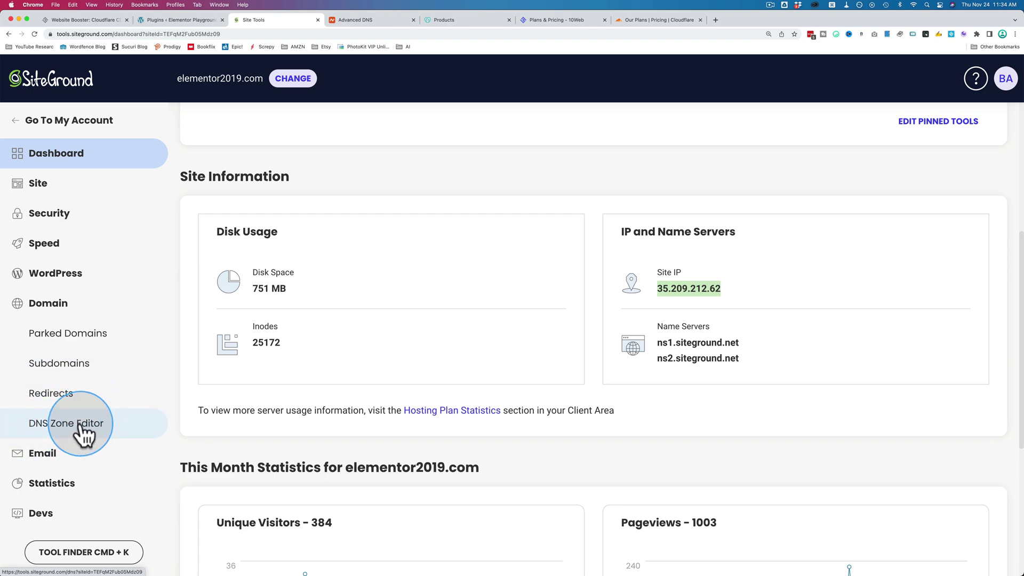
{"action": "left_click", "coordinate": [32, 435]}
{"action": "left_click", "coordinate": [395, 313]}
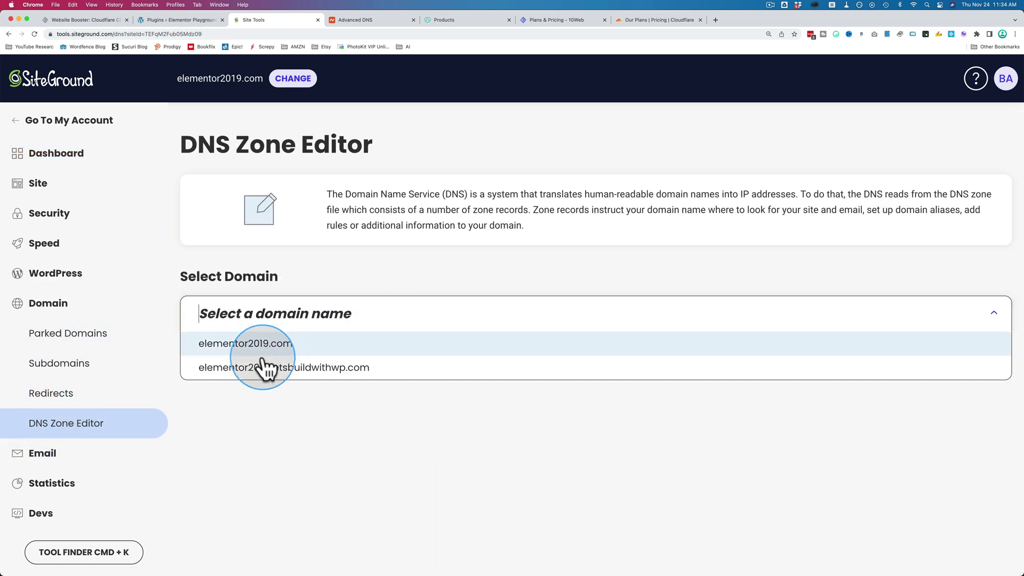
{"action": "left_click", "coordinate": [274, 343]}
{"action": "scroll", "coordinate": [370, 357], "scroll_direction": "down", "scroll_amount": 8}
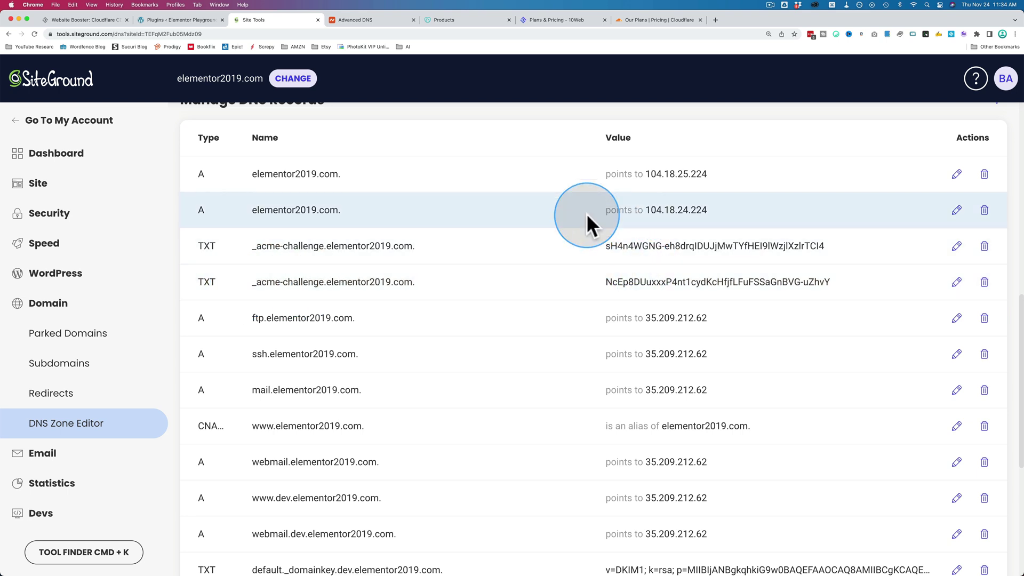
{"action": "scroll", "coordinate": [586, 213], "scroll_direction": "up", "scroll_amount": 3}
{"action": "scroll", "coordinate": [586, 213], "scroll_direction": "up", "scroll_amount": 5}
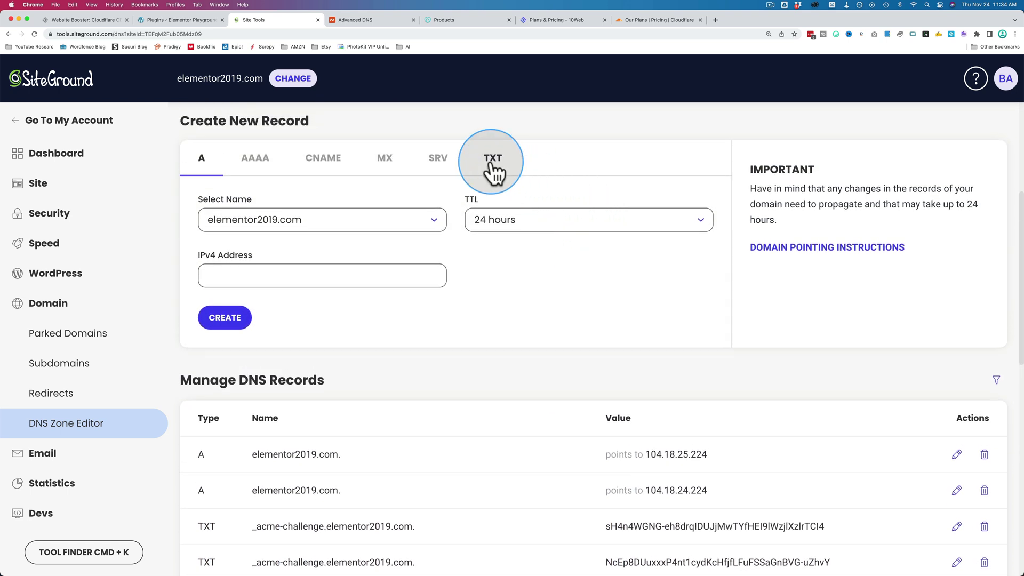
- Start a TXT record named _acme-challenge and compare against 10Web's required DNS records
{"action": "left_click", "coordinate": [492, 160]}
{"action": "left_click", "coordinate": [347, 276]}
{"action": "scroll", "coordinate": [346, 298], "scroll_direction": "down", "scroll_amount": 3}
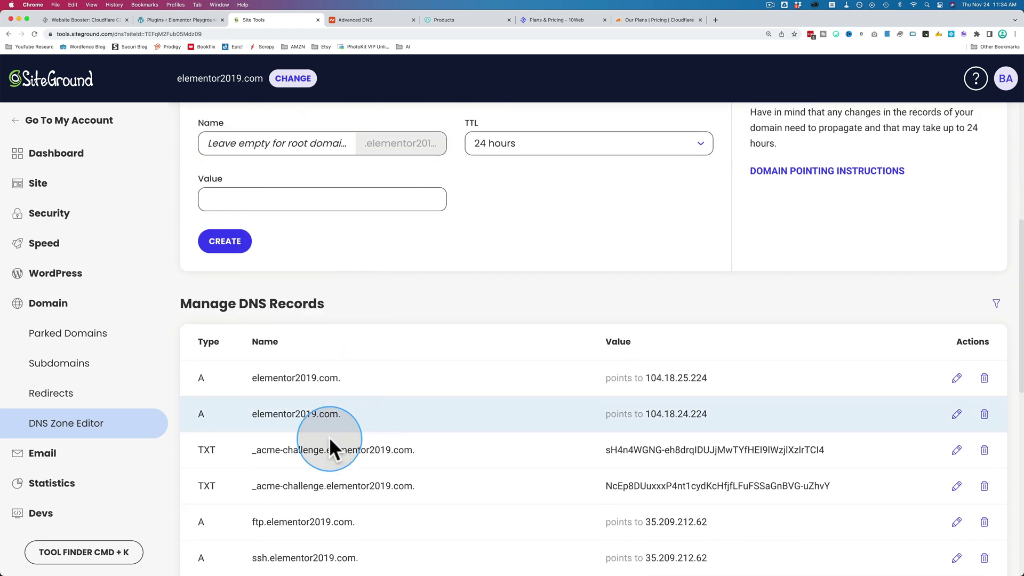
{"action": "left_click_drag", "start_coordinate": [250, 451], "coordinate": [324, 450]}
{"action": "key", "text": "super+c"}
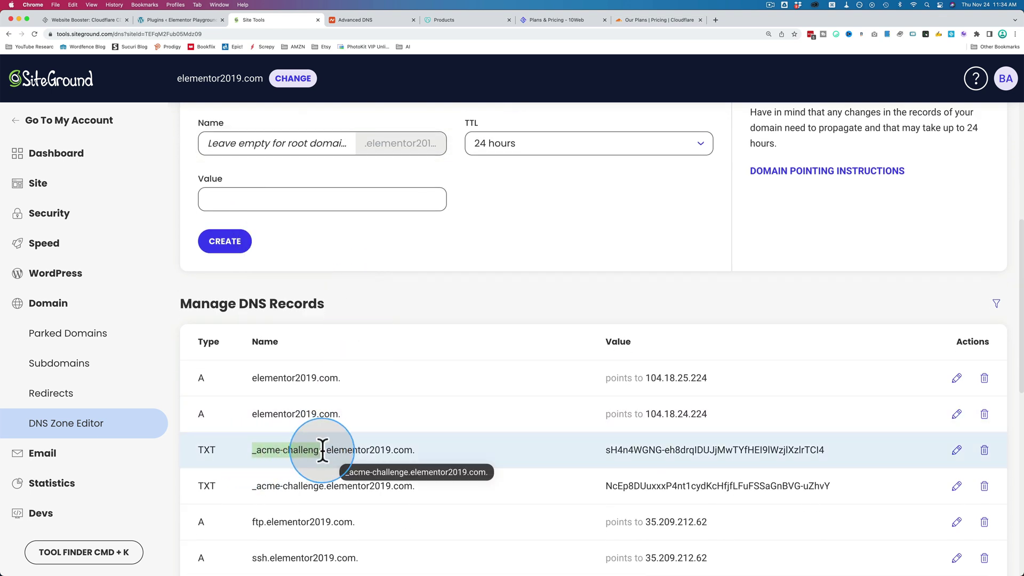
{"action": "left_click", "coordinate": [286, 146]}
{"action": "key", "text": "super+v"}
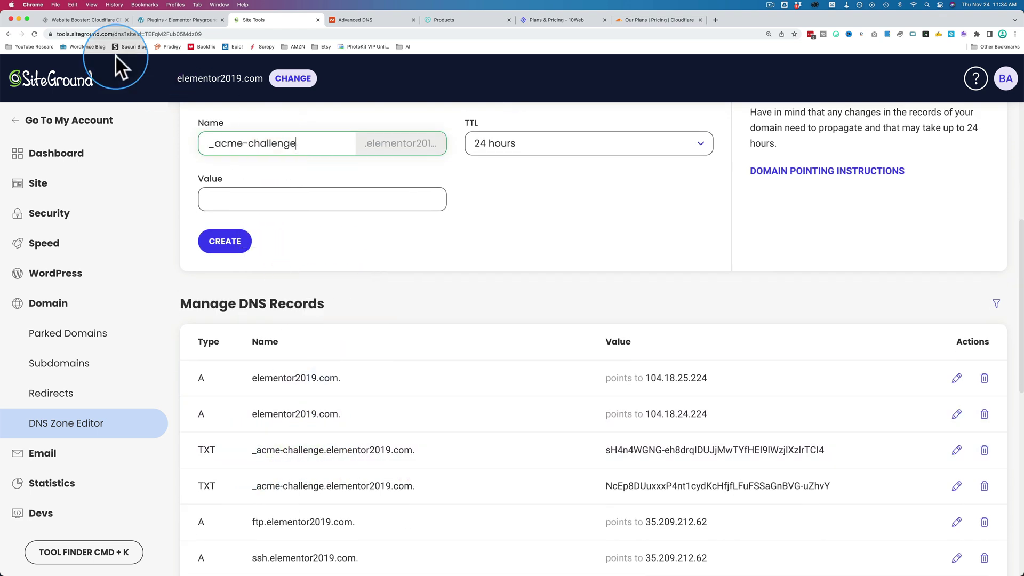
{"action": "left_click", "coordinate": [85, 19]}
{"action": "left_click", "coordinate": [520, 237]}
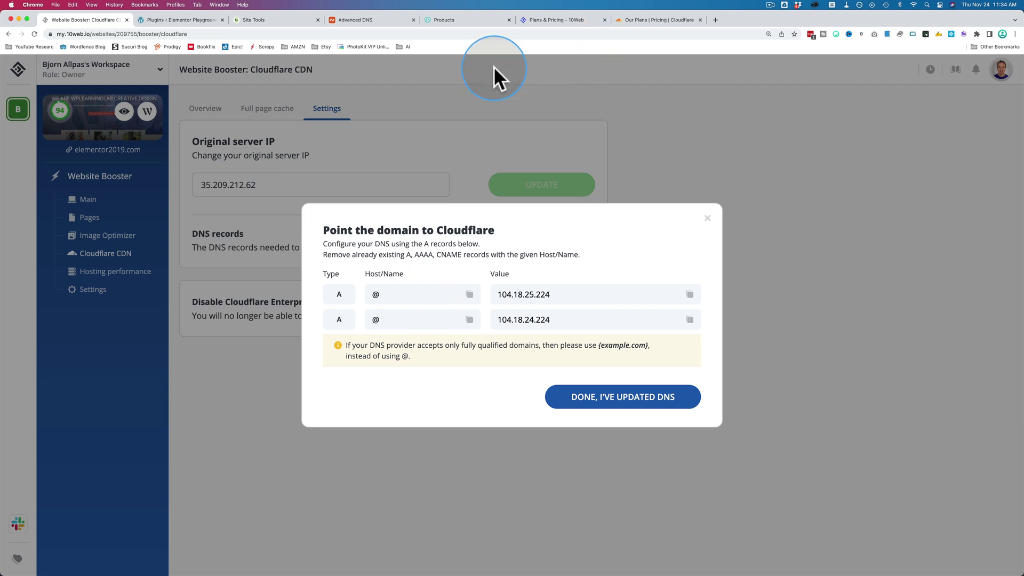
{"action": "left_click", "coordinate": [288, 21]}
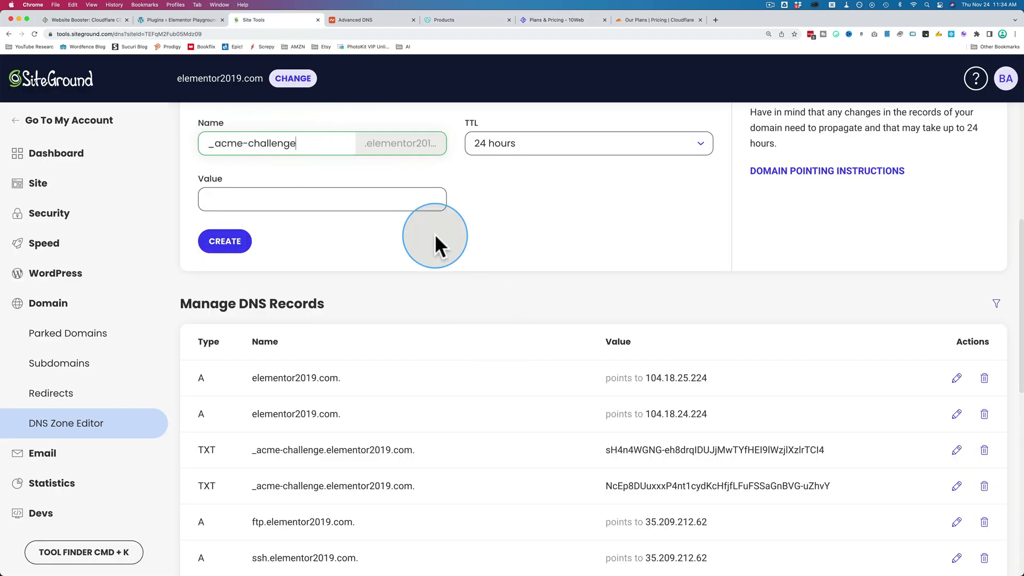
- Paste the existing challenge value, set TTL to 1 hour, and create the TXT record
{"action": "scroll", "coordinate": [598, 407], "scroll_direction": "down", "scroll_amount": 1}
{"action": "left_click_drag", "start_coordinate": [607, 434], "coordinate": [828, 435]}
{"action": "key", "text": "super+c"}
{"action": "left_click", "coordinate": [329, 187]}
{"action": "key", "text": "super+v"}
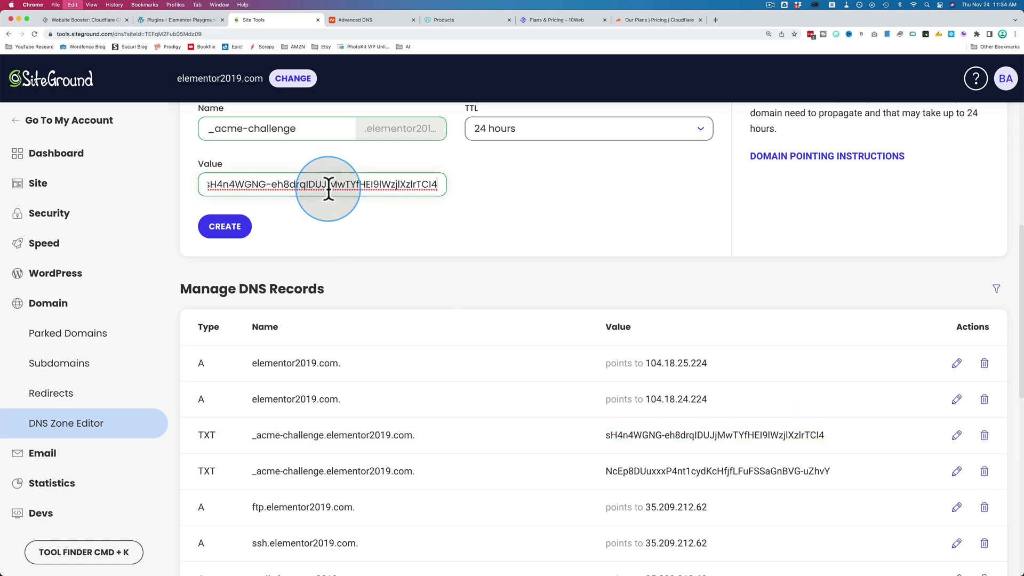
{"action": "left_click", "coordinate": [509, 137]}
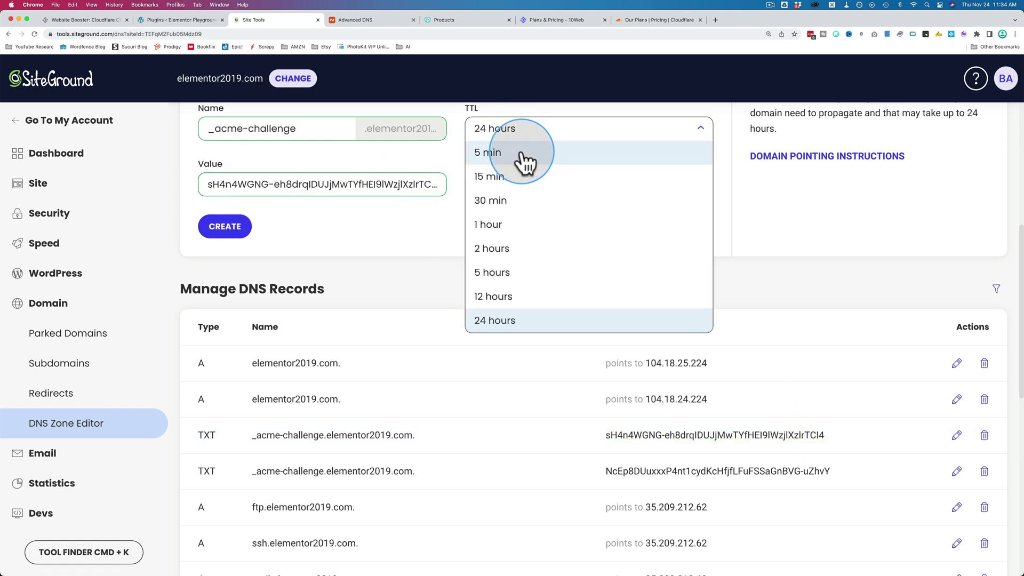
{"action": "left_click", "coordinate": [531, 225]}
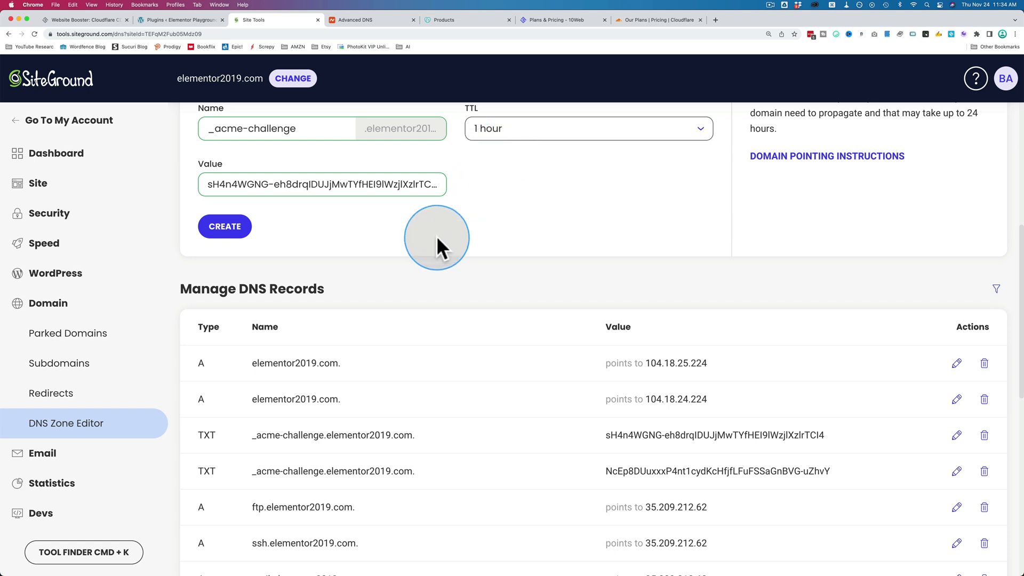
{"action": "scroll", "coordinate": [304, 214], "scroll_direction": "up", "scroll_amount": 1}
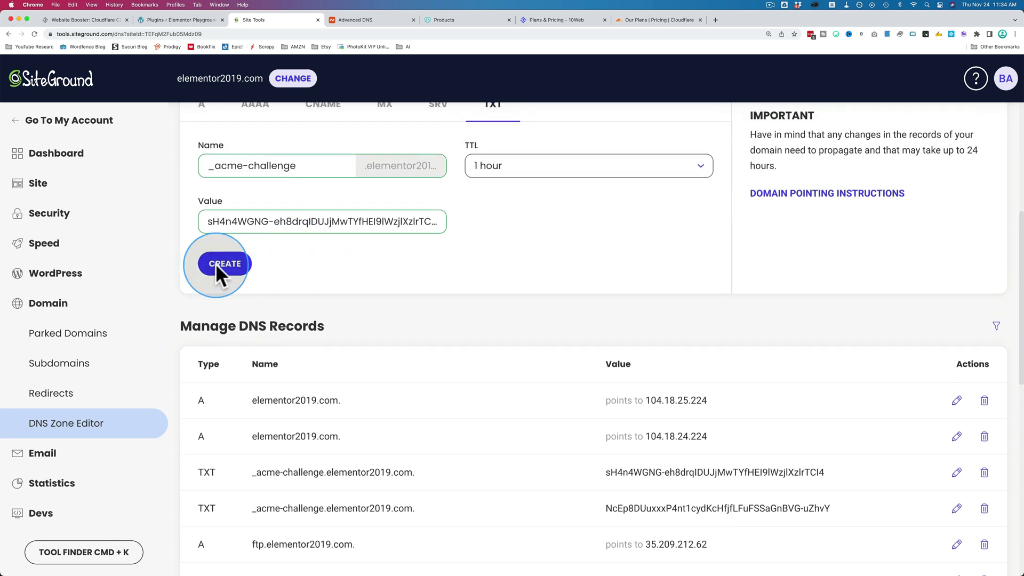
{"action": "left_click", "coordinate": [231, 265]}
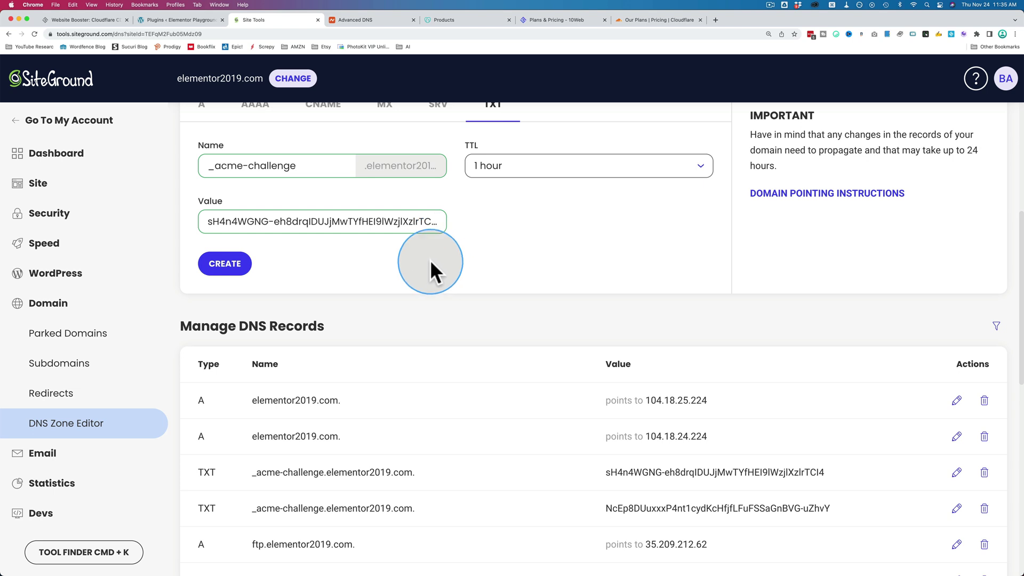
{"action": "left_click", "coordinate": [102, 19]}
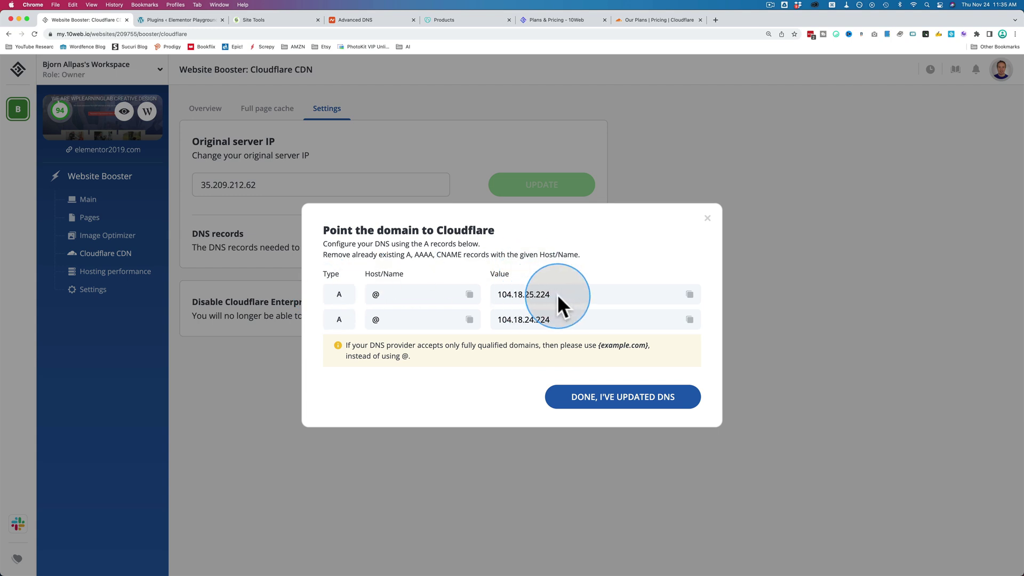
- Close 10Web's Cloudflare DNS records dialog and select the original server IP 35.209.212.62
{"action": "left_click", "coordinate": [255, 19]}
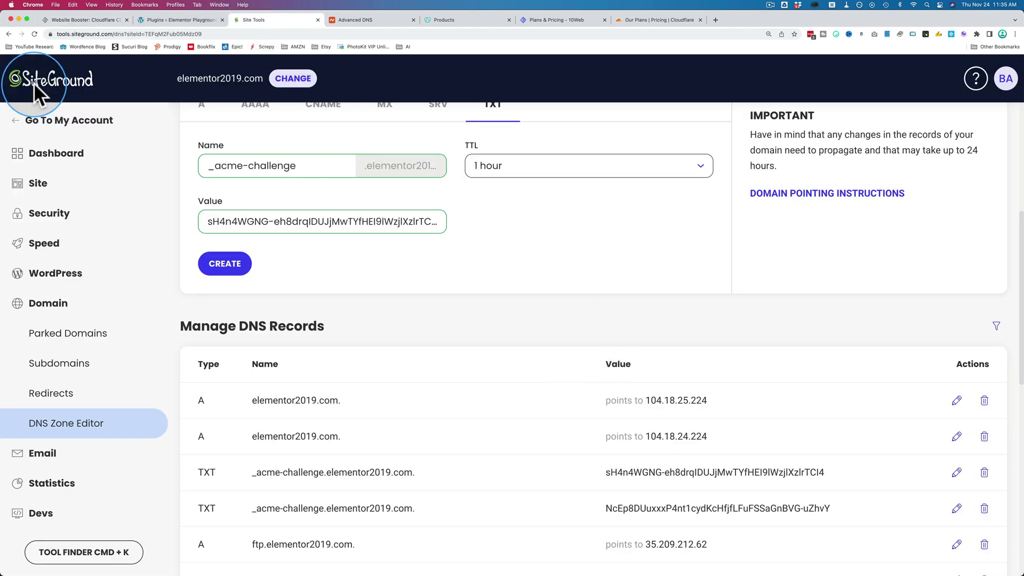
{"action": "left_click", "coordinate": [83, 21]}
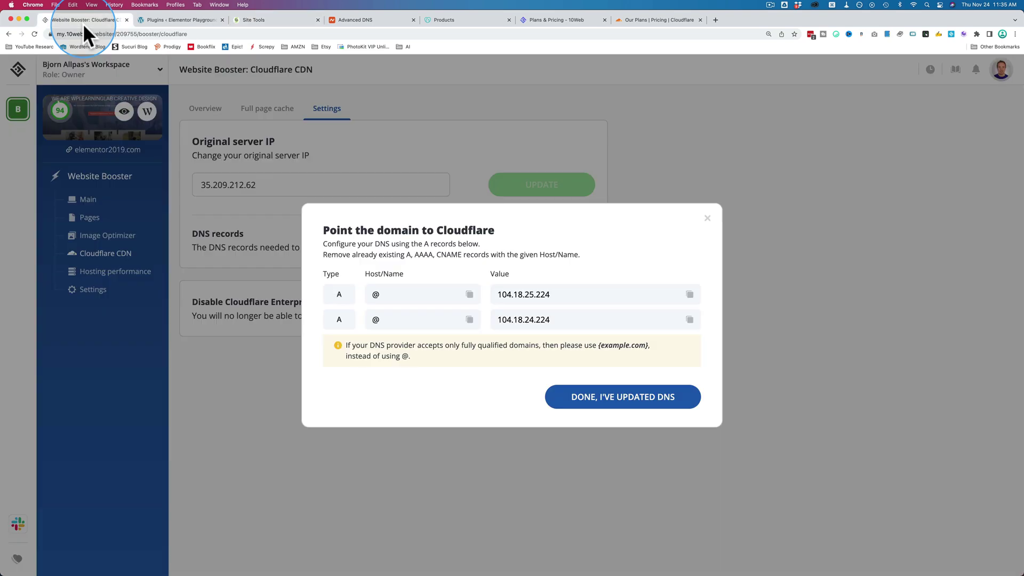
{"action": "left_click", "coordinate": [247, 184]}
{"action": "left_click_drag", "start_coordinate": [192, 141], "coordinate": [280, 141]}
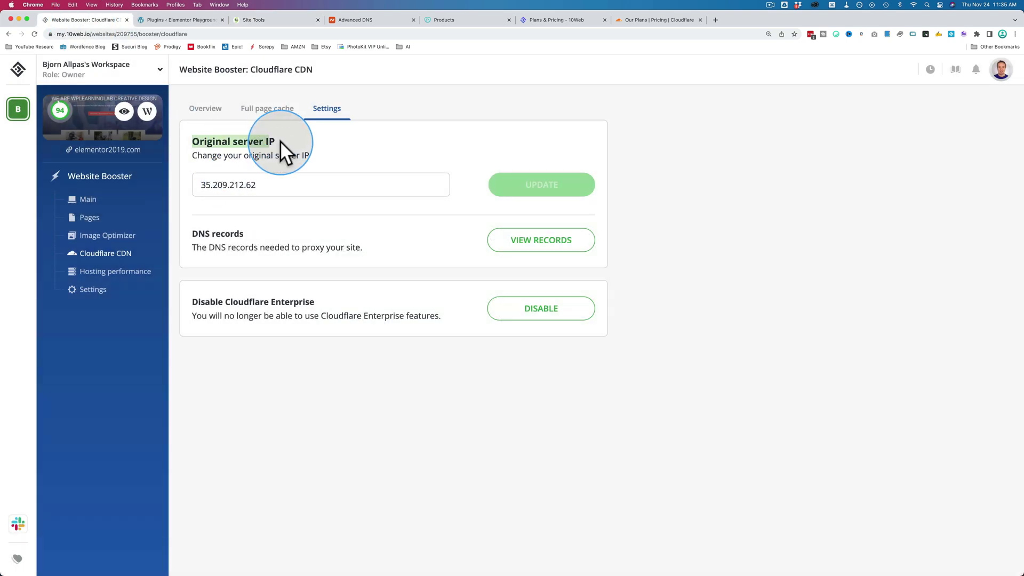
{"action": "left_click", "coordinate": [273, 186]}
{"action": "double_click", "coordinate": [199, 185]}
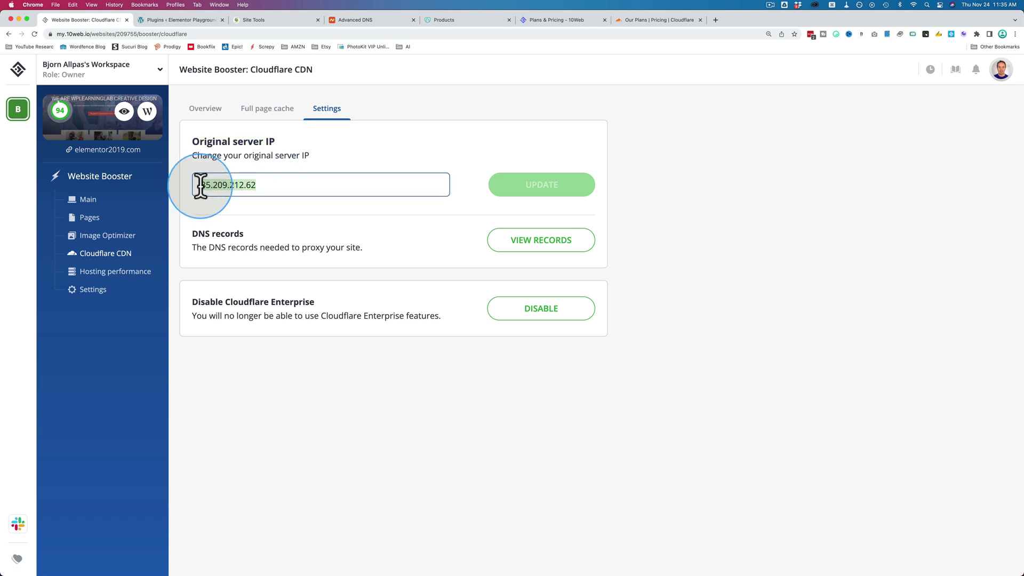
{"action": "left_click", "coordinate": [280, 21]}
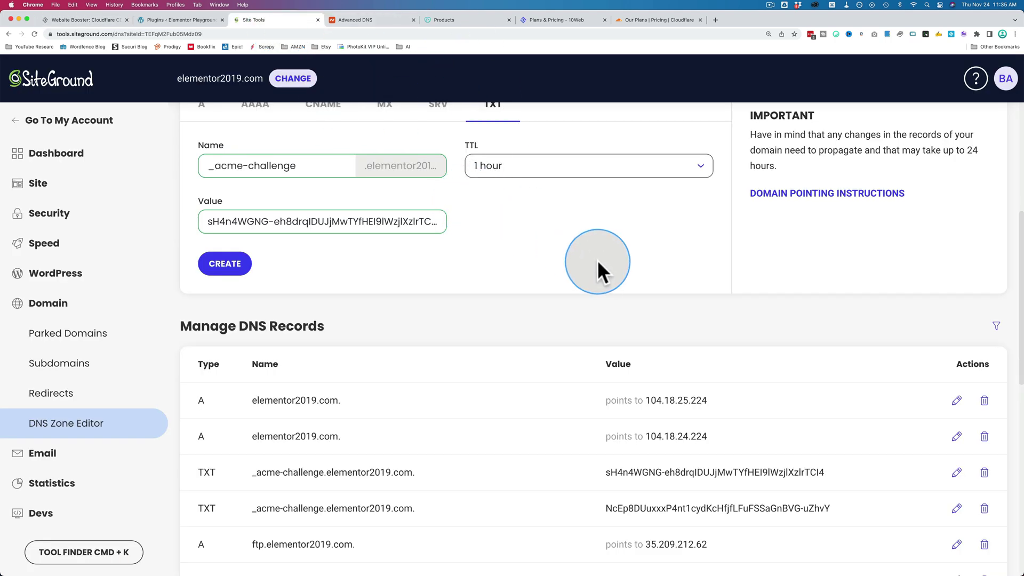
- Switch the new record type to A with a 1-hour TTL
{"action": "scroll", "coordinate": [410, 288], "scroll_direction": "down", "scroll_amount": 1}
{"action": "scroll", "coordinate": [401, 283], "scroll_direction": "up", "scroll_amount": 3}
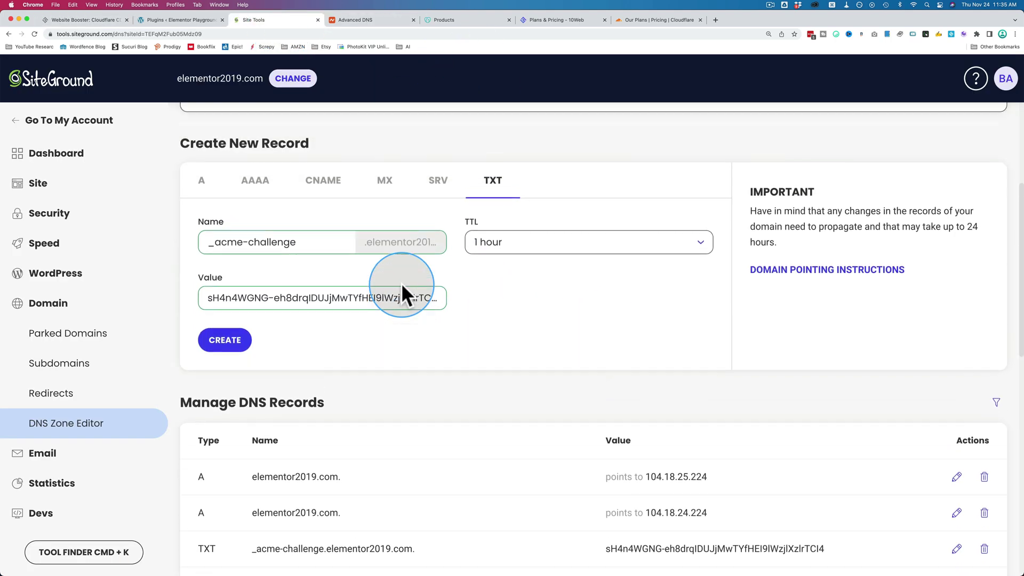
{"action": "left_click", "coordinate": [207, 198]}
{"action": "scroll", "coordinate": [383, 279], "scroll_direction": "down", "scroll_amount": 2}
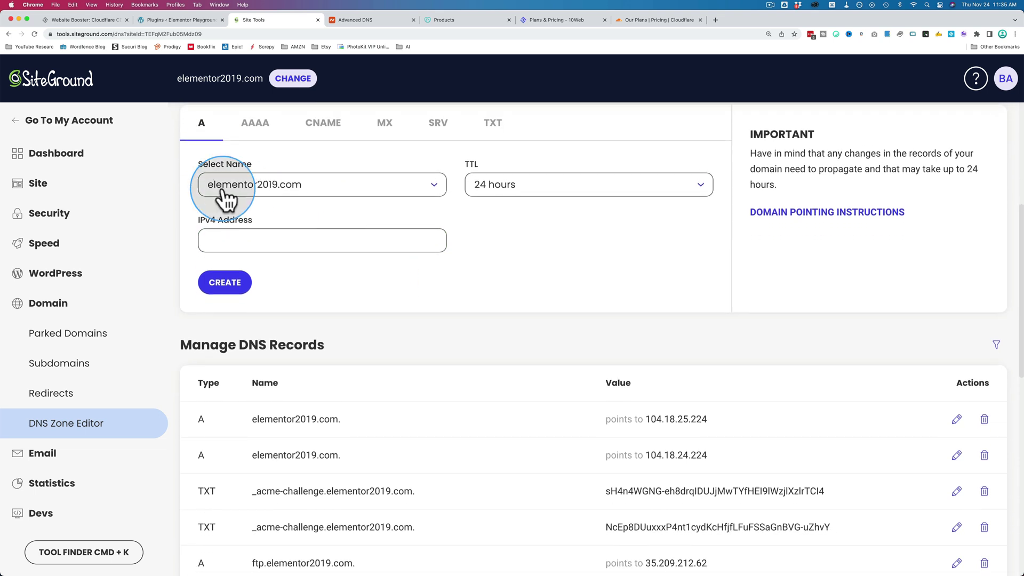
{"action": "left_click", "coordinate": [505, 176]}
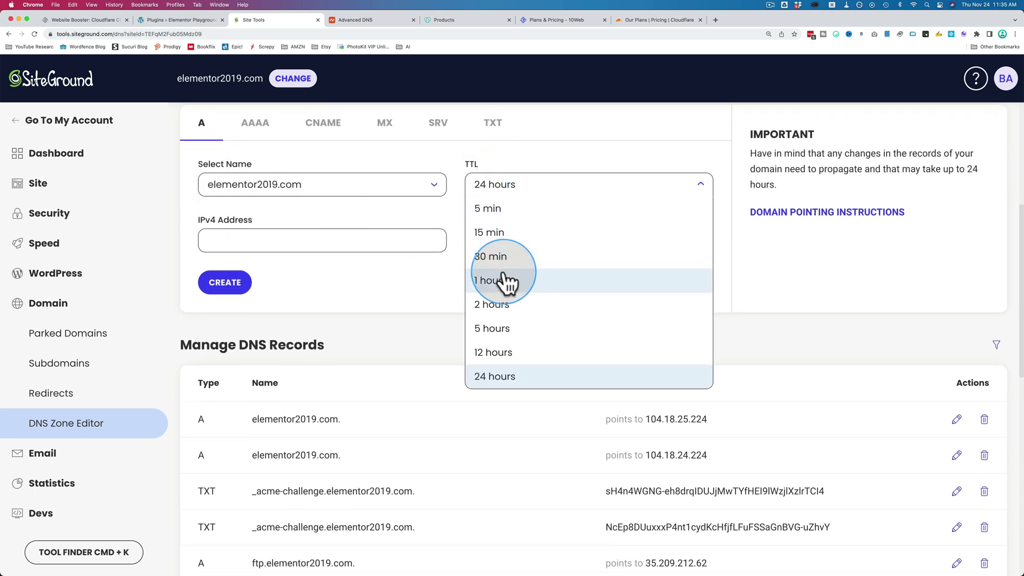
{"action": "left_click", "coordinate": [505, 220]}
{"action": "left_click", "coordinate": [359, 248]}
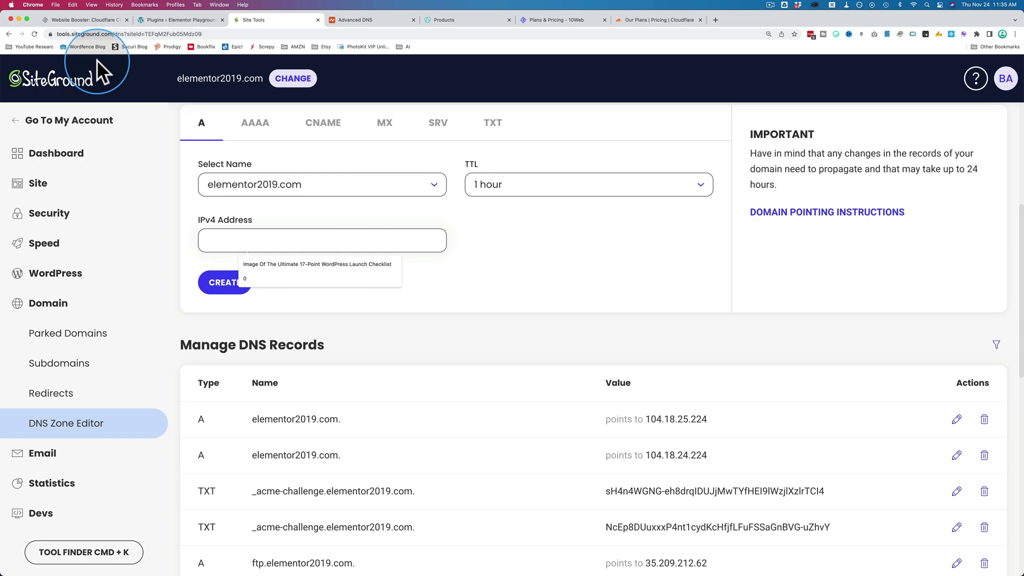
- Copy 104.18.25.224 from 10Web's DNS records and paste it as the IPv4 address
{"action": "left_click", "coordinate": [93, 24]}
{"action": "left_click", "coordinate": [547, 238]}
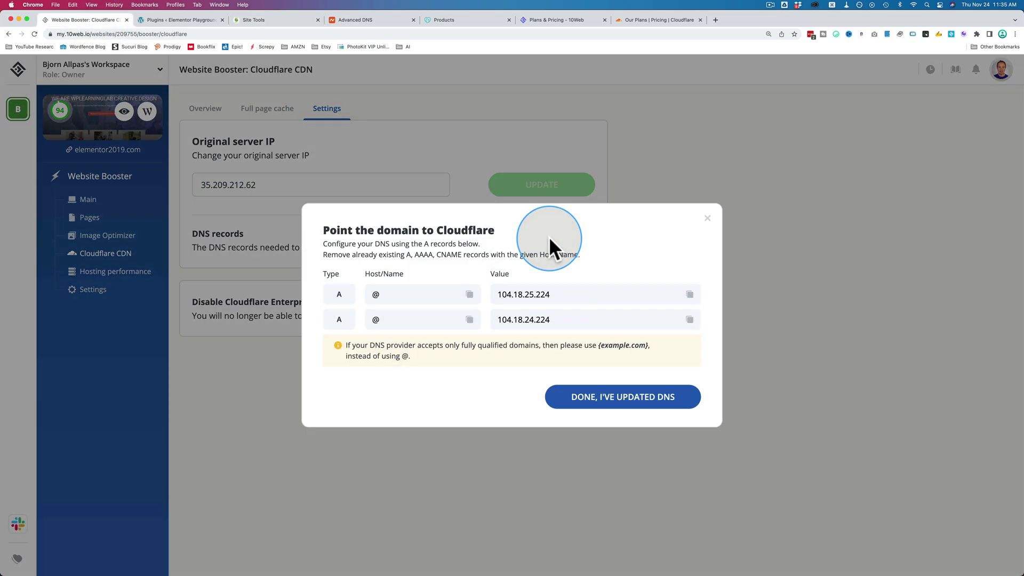
{"action": "left_click", "coordinate": [689, 295]}
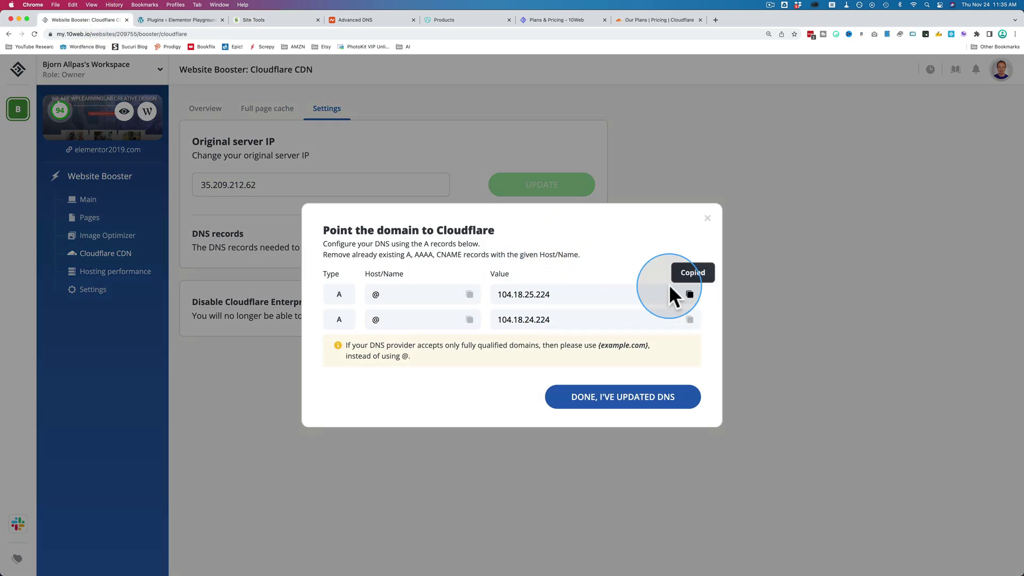
{"action": "left_click", "coordinate": [257, 18]}
{"action": "left_click", "coordinate": [281, 240]}
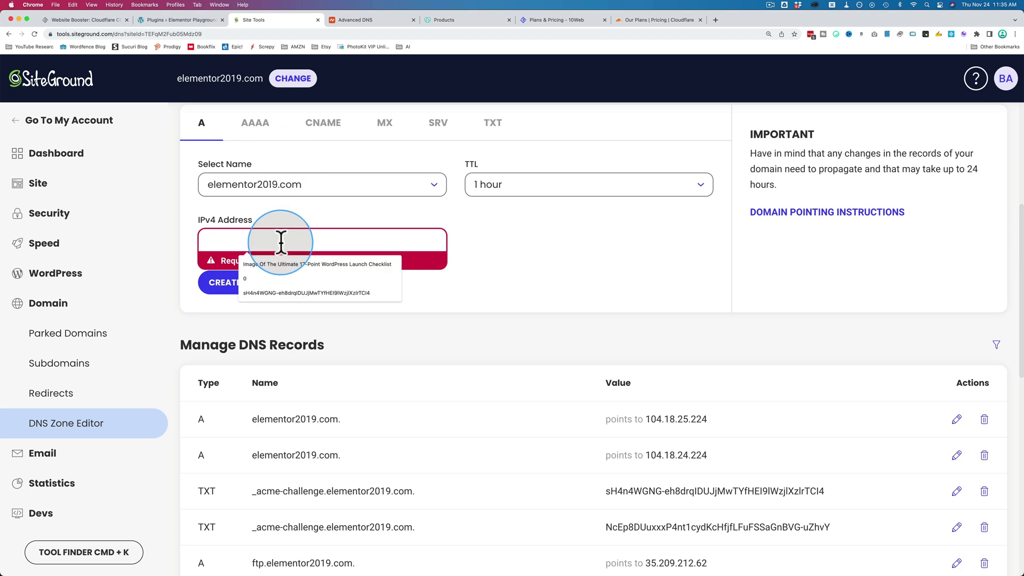
{"action": "key", "text": "cmd+v"}
{"action": "scroll", "coordinate": [320, 299], "scroll_direction": "down", "scroll_amount": 3}
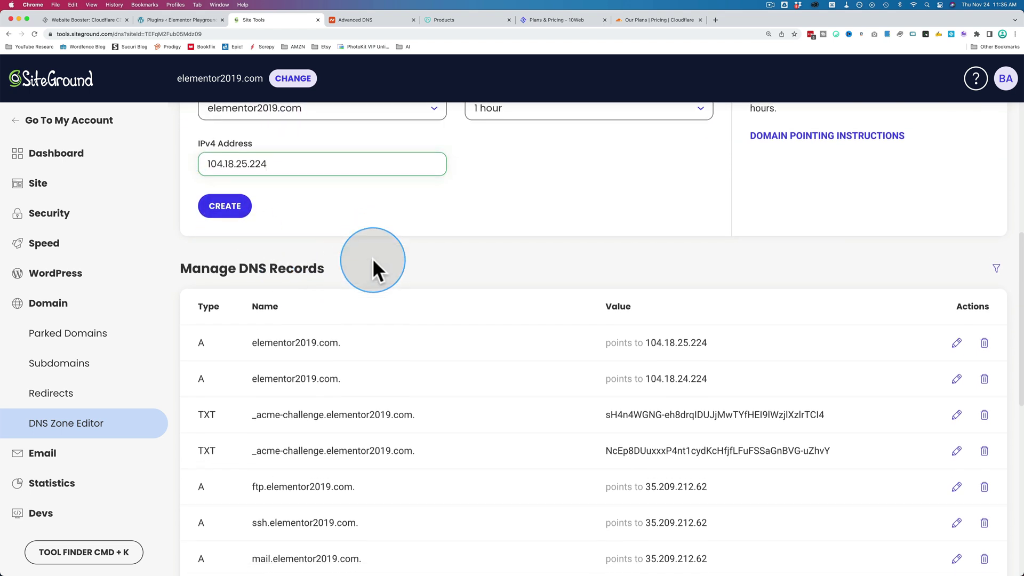
{"action": "scroll", "coordinate": [372, 258], "scroll_direction": "down", "scroll_amount": 2}
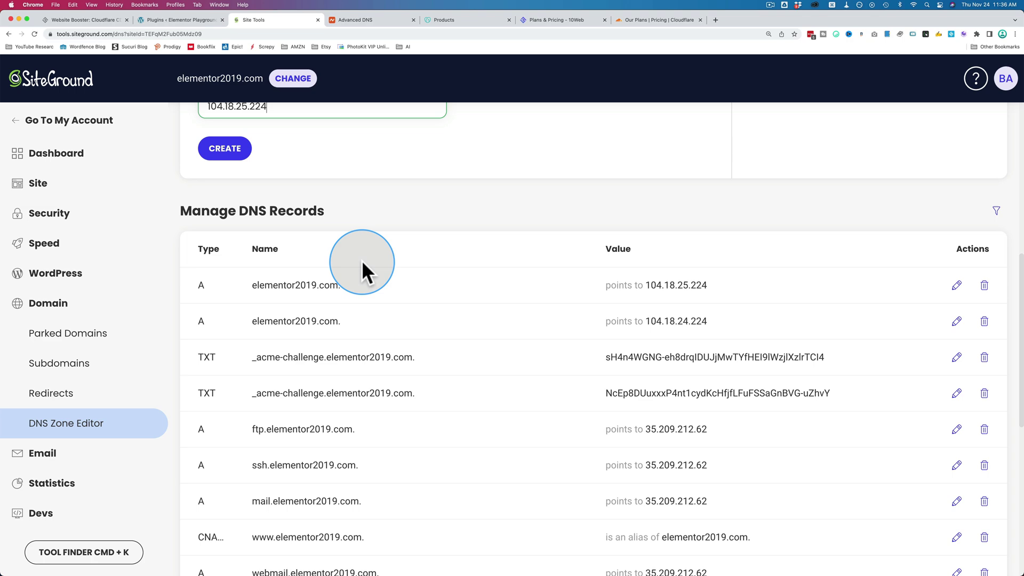
- Close 10Web's DNS dialog, confirm Cloudflare Enterprise shows Active, and return to SiteGround
{"action": "left_click", "coordinate": [71, 18]}
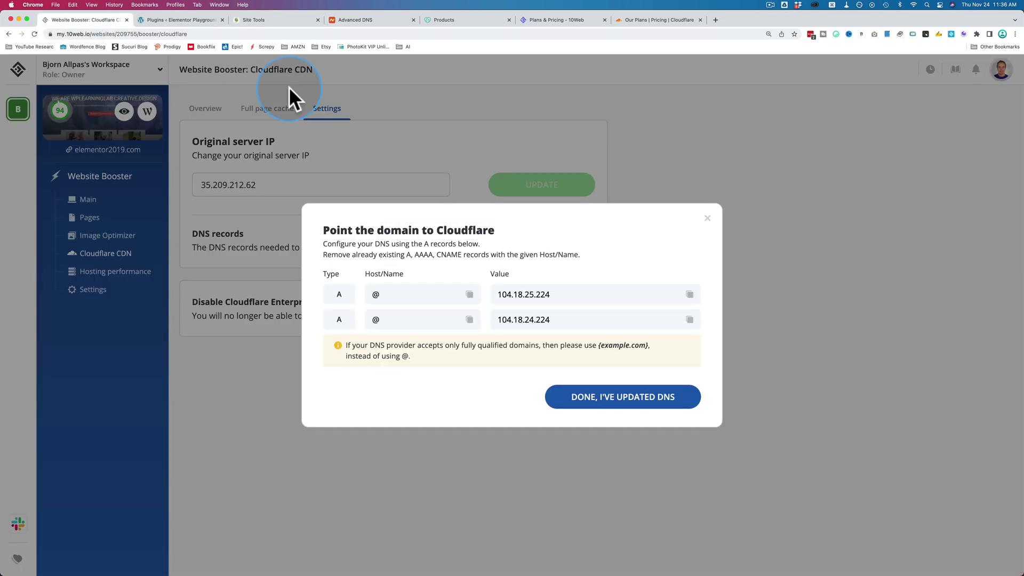
{"action": "left_click", "coordinate": [445, 165]}
{"action": "left_click", "coordinate": [206, 109]}
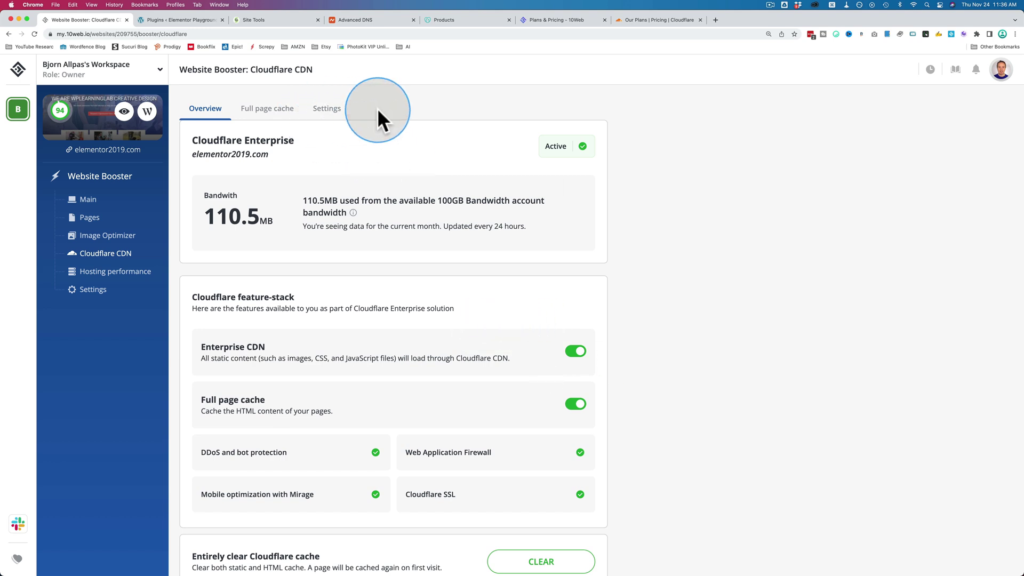
{"action": "left_click", "coordinate": [257, 19]}
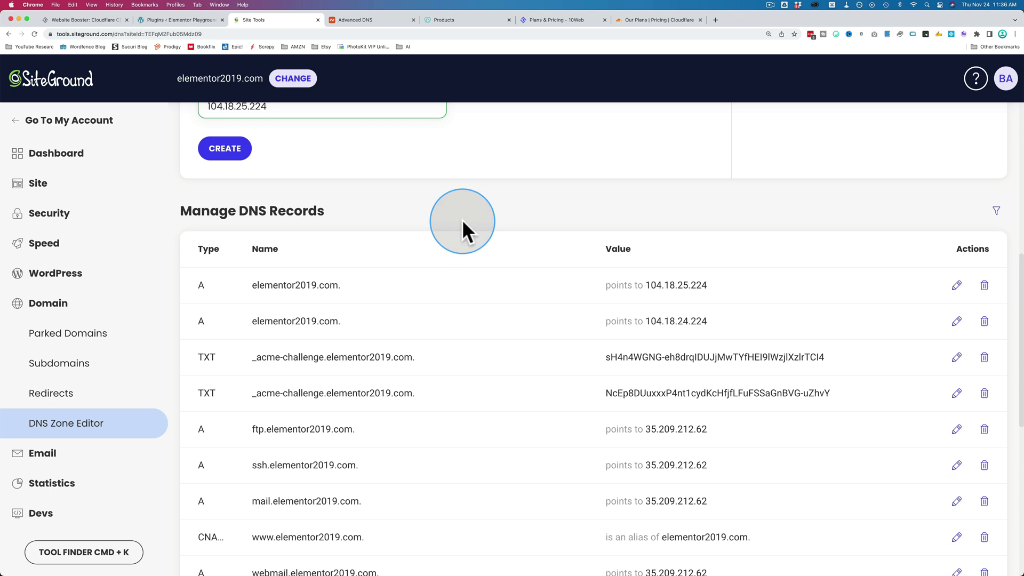
- Open wpsecurify.com's DNS management from GoDaddy Products and select the root record's Parked value
{"action": "left_click", "coordinate": [449, 18]}
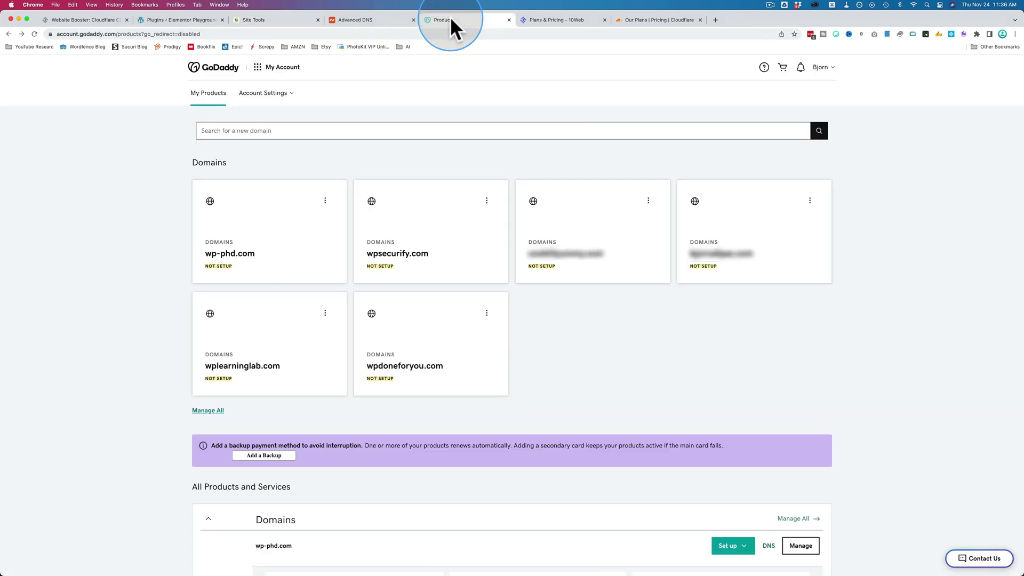
{"action": "scroll", "coordinate": [251, 194], "scroll_direction": "down", "scroll_amount": 2}
{"action": "scroll", "coordinate": [151, 208], "scroll_direction": "up", "scroll_amount": 2}
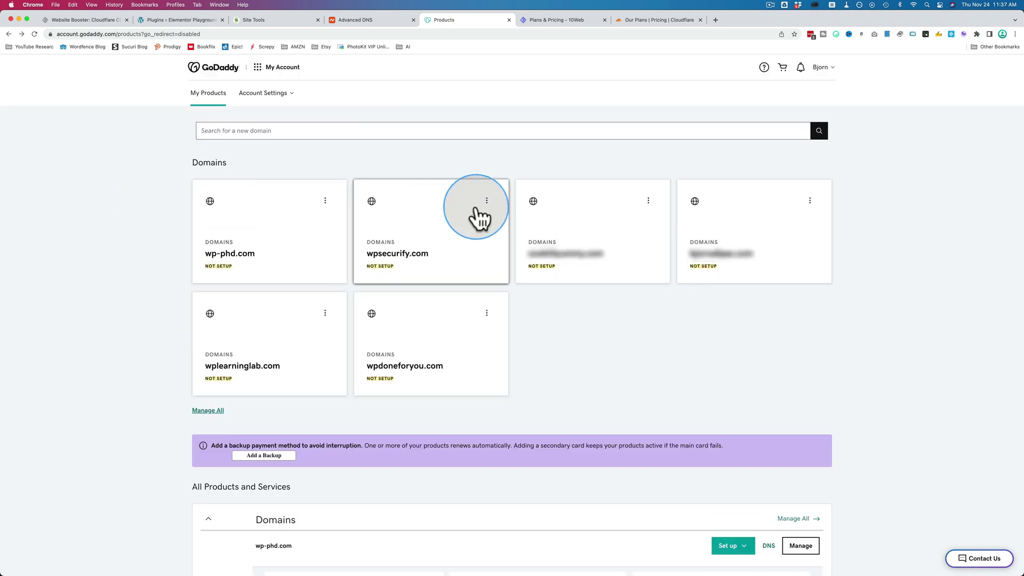
{"action": "left_click", "coordinate": [434, 269]}
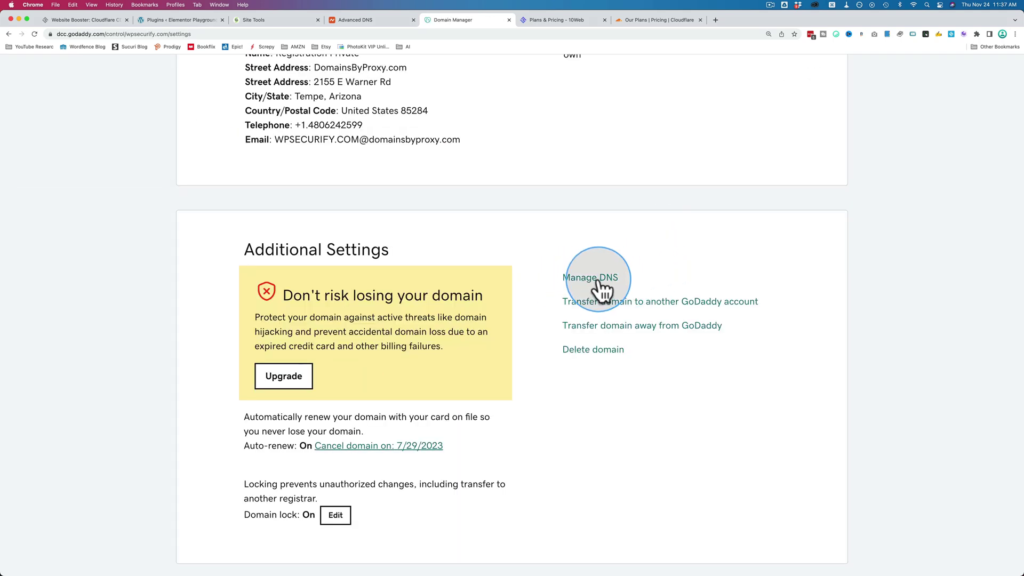
{"action": "left_click", "coordinate": [598, 279]}
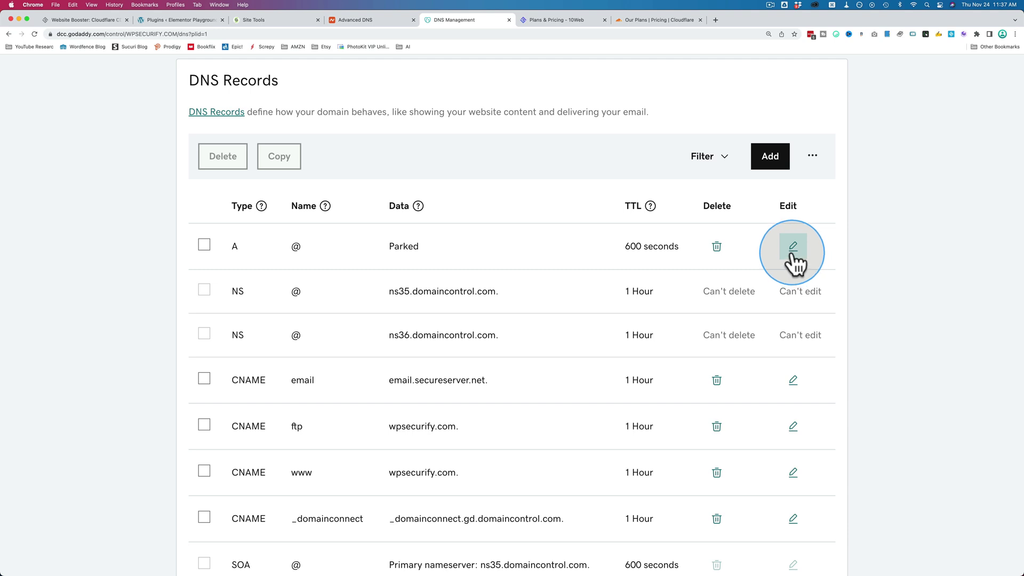
{"action": "double_click", "coordinate": [404, 247]}
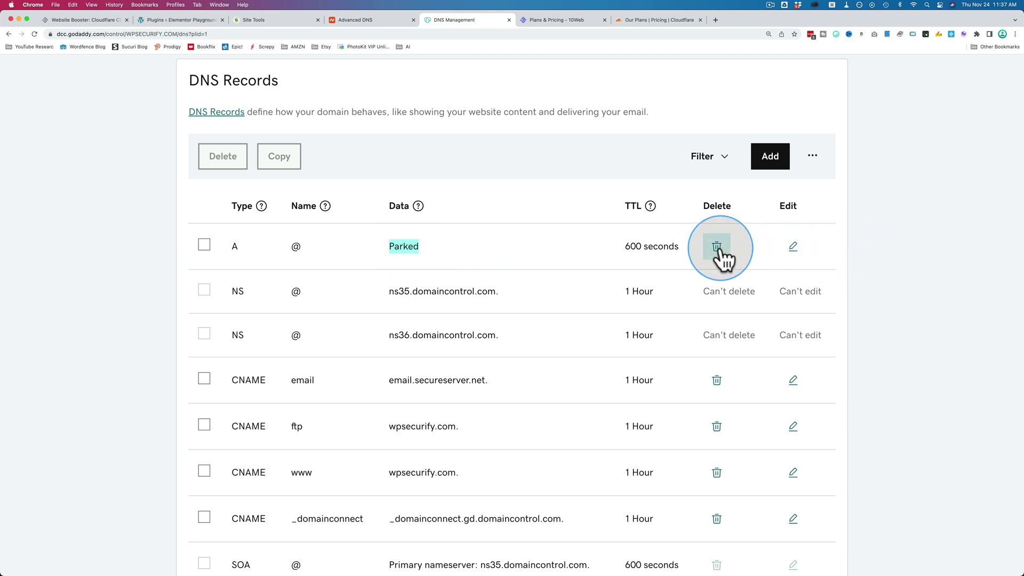
- Draft a new GoDaddy A record for @ pointing to 104.18.25.224 with a 1 Hour TTL
{"action": "left_click", "coordinate": [775, 158]}
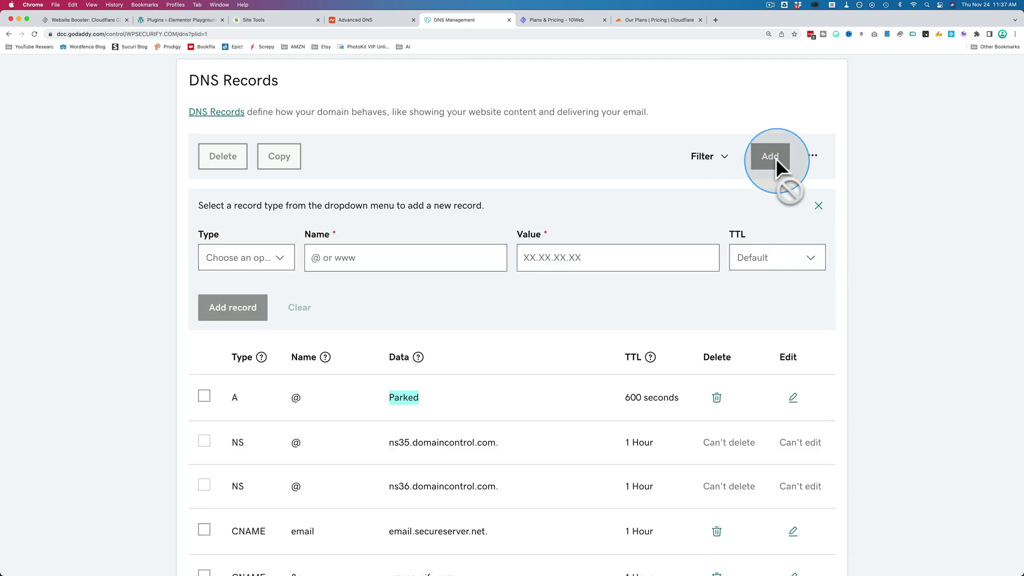
{"action": "left_click", "coordinate": [294, 275]}
{"action": "left_click", "coordinate": [217, 287]}
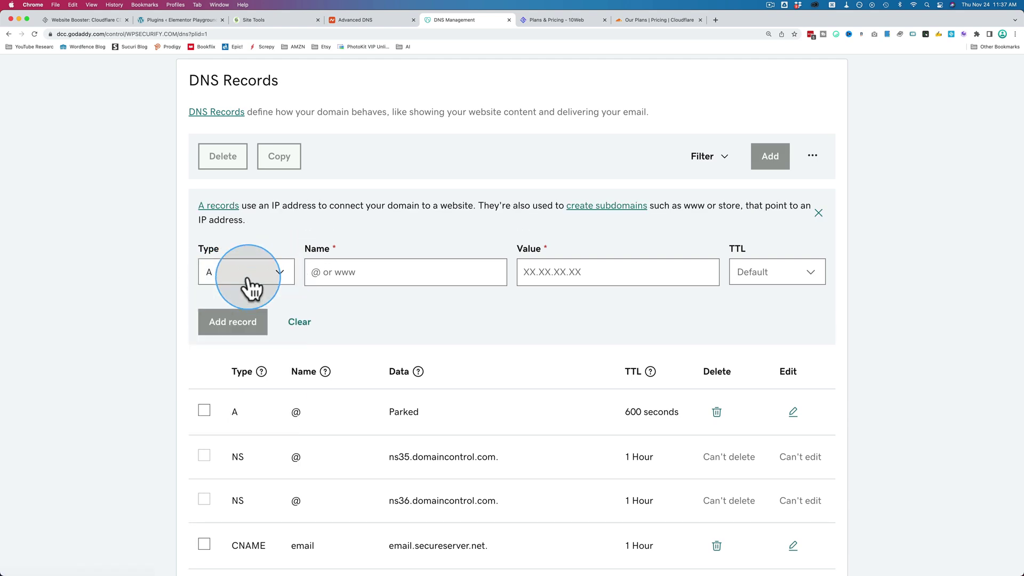
{"action": "left_click", "coordinate": [341, 270]}
{"action": "type", "text": "@"}
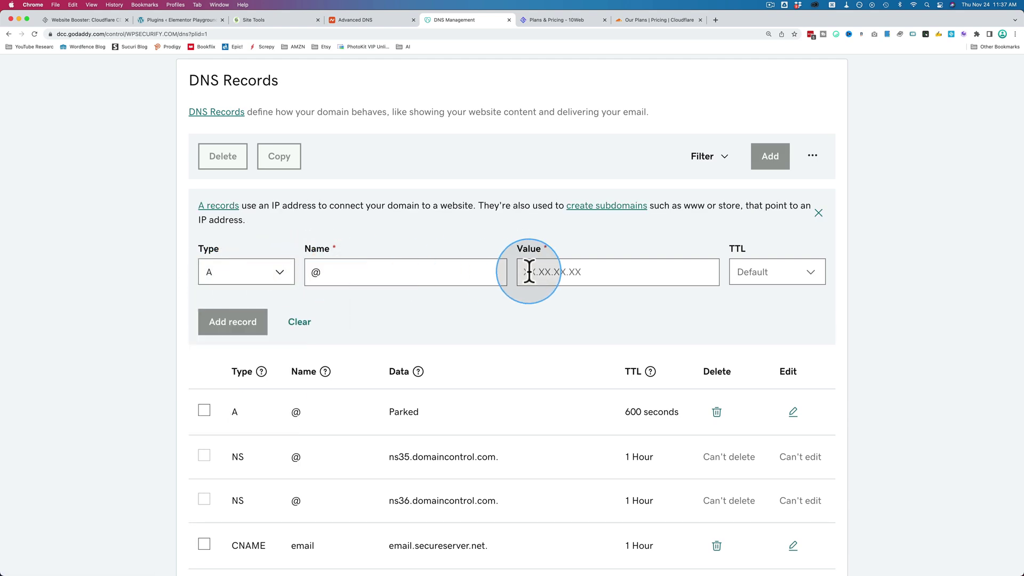
{"action": "left_click", "coordinate": [529, 272]}
{"action": "key", "text": "super+v"}
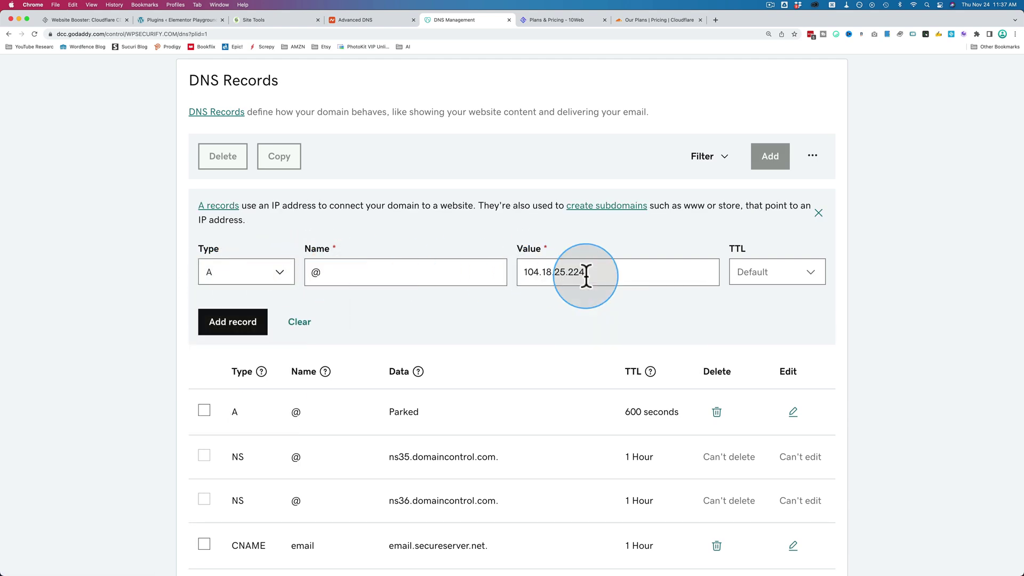
{"action": "left_click", "coordinate": [749, 270]}
{"action": "scroll", "coordinate": [749, 312], "scroll_direction": "up", "scroll_amount": 1}
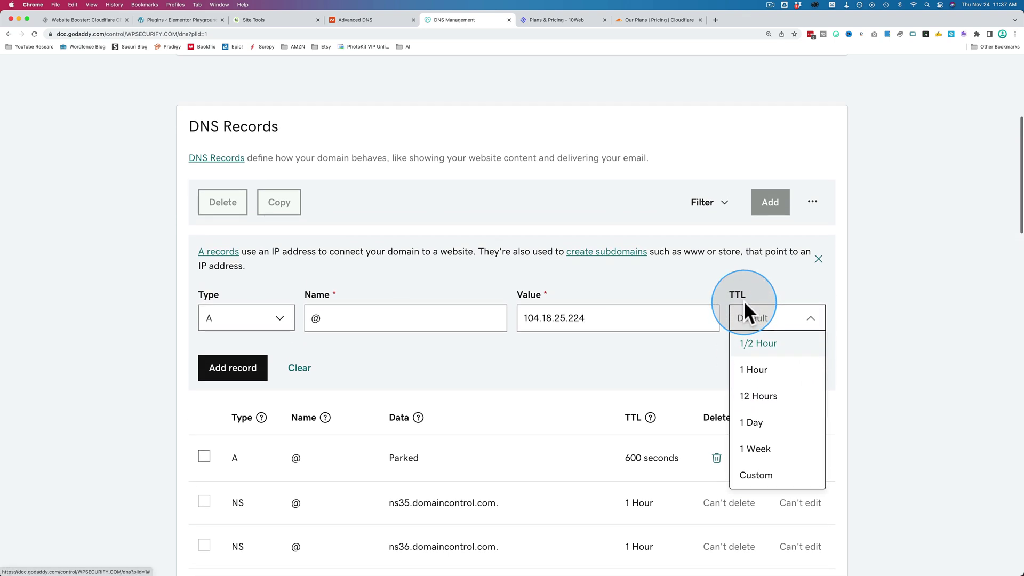
{"action": "left_click", "coordinate": [750, 369]}
- Discard the draft by switching its type to TXT and clearing the IP, then return to 10Web
{"action": "scroll", "coordinate": [654, 358], "scroll_direction": "down", "scroll_amount": 1}
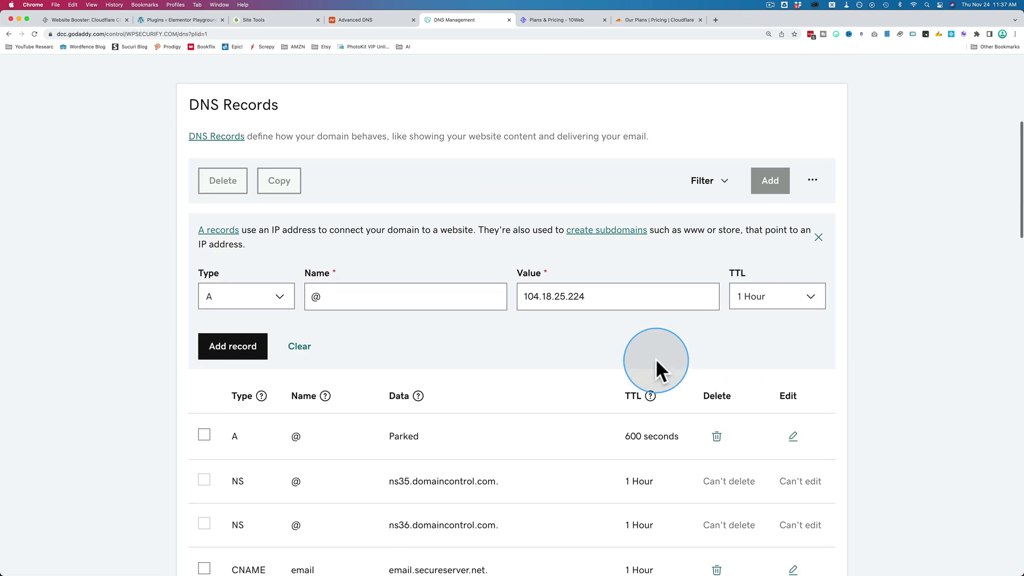
{"action": "scroll", "coordinate": [655, 358], "scroll_direction": "down", "scroll_amount": 1}
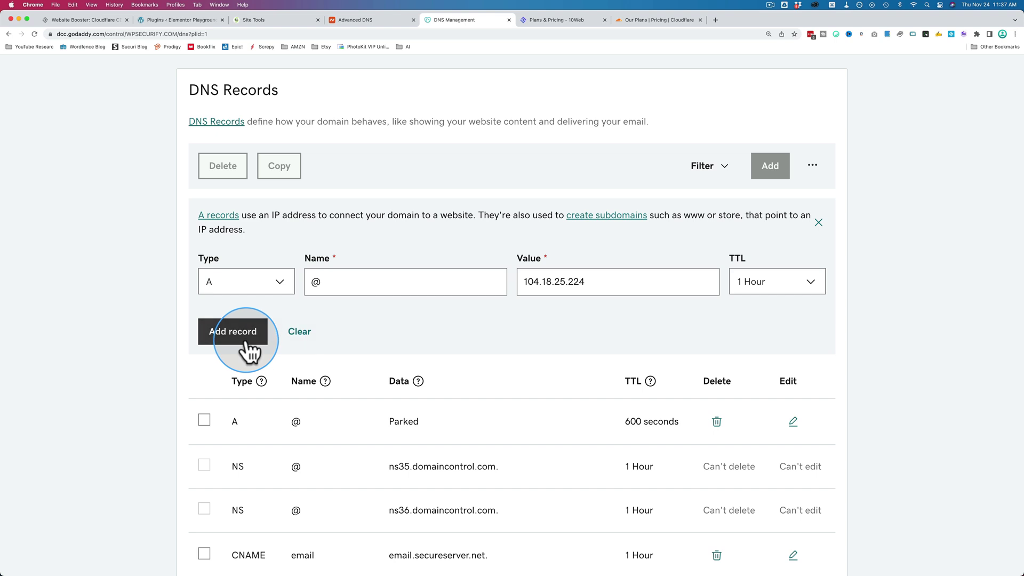
{"action": "left_click", "coordinate": [607, 285]}
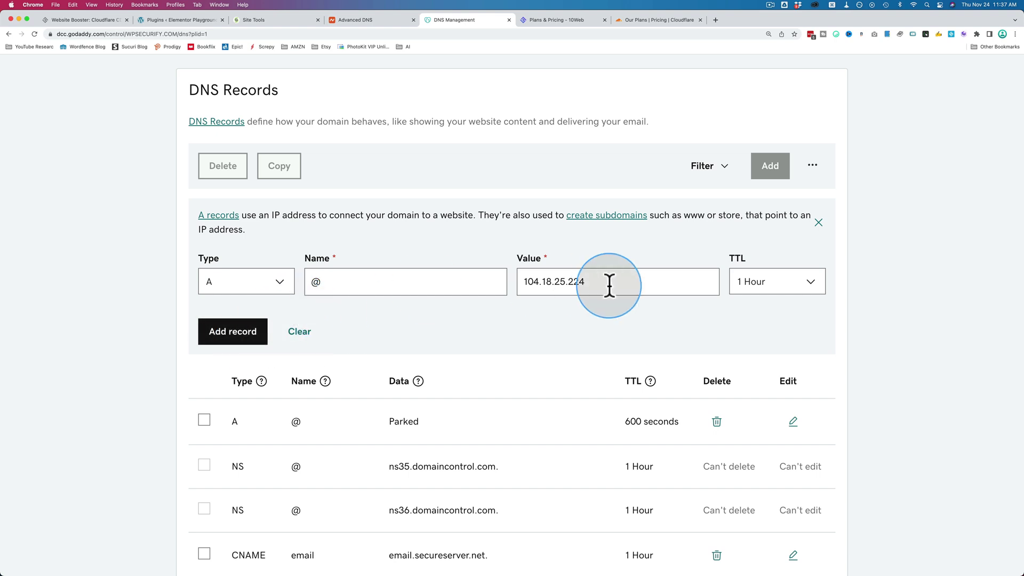
{"action": "left_click", "coordinate": [285, 288]}
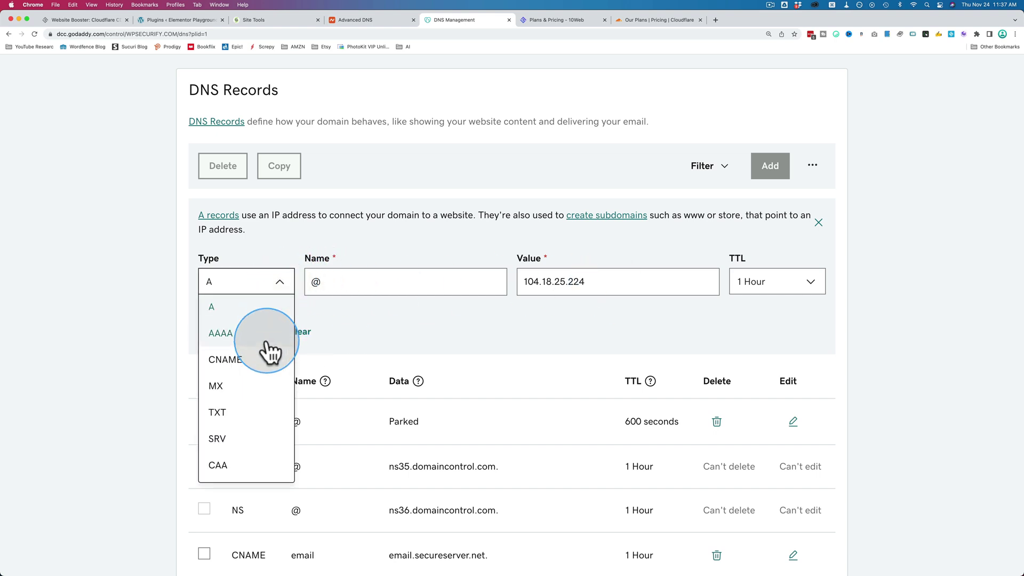
{"action": "left_click", "coordinate": [247, 414]}
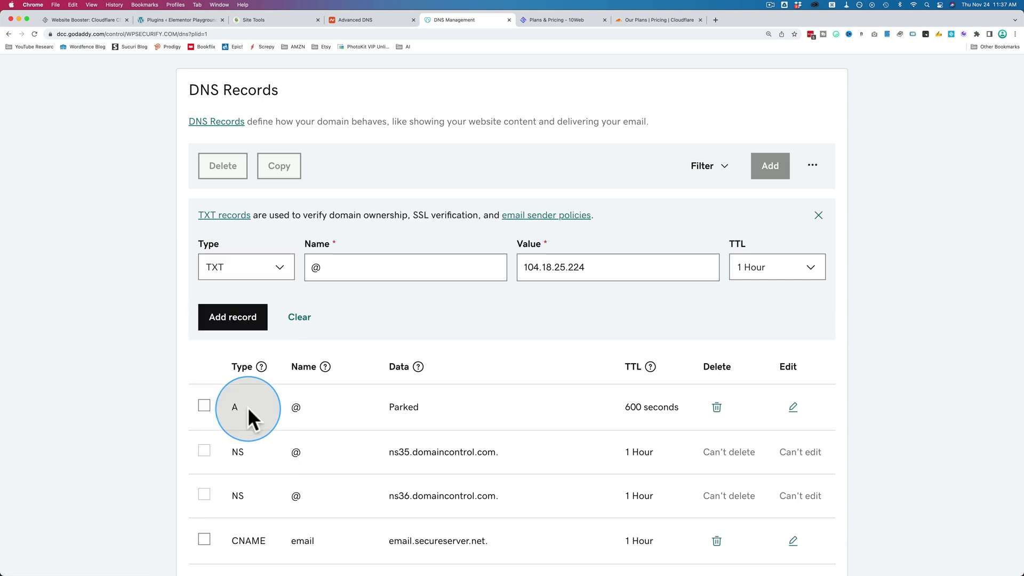
{"action": "left_click", "coordinate": [310, 268]}
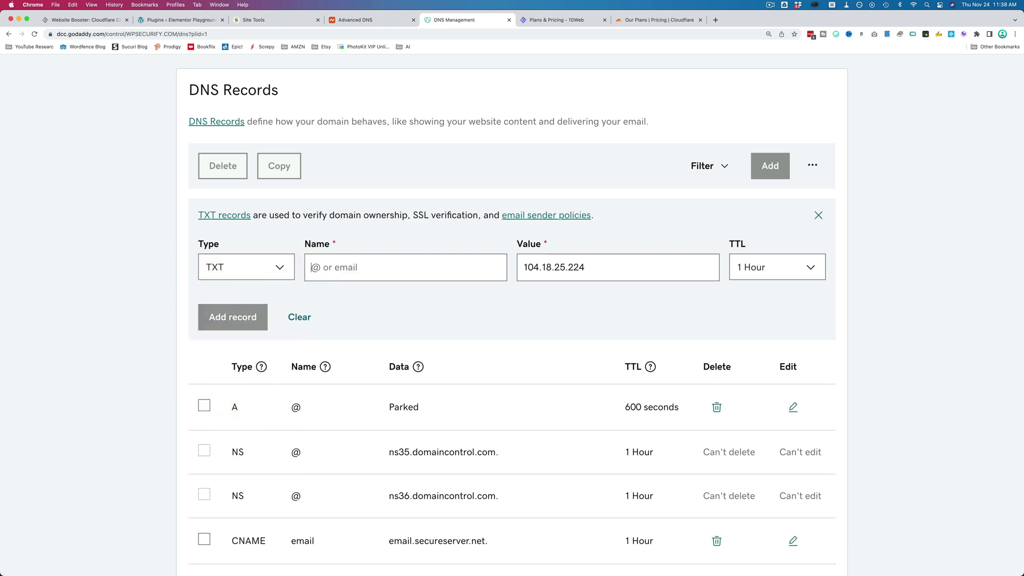
{"action": "double_click", "coordinate": [542, 267]}
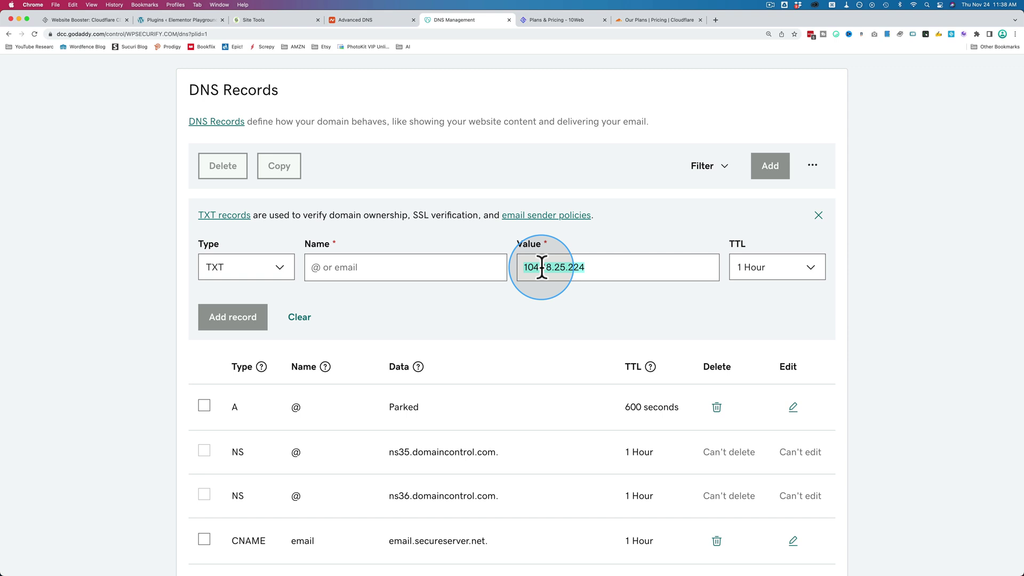
{"action": "key", "text": "BackSpace"}
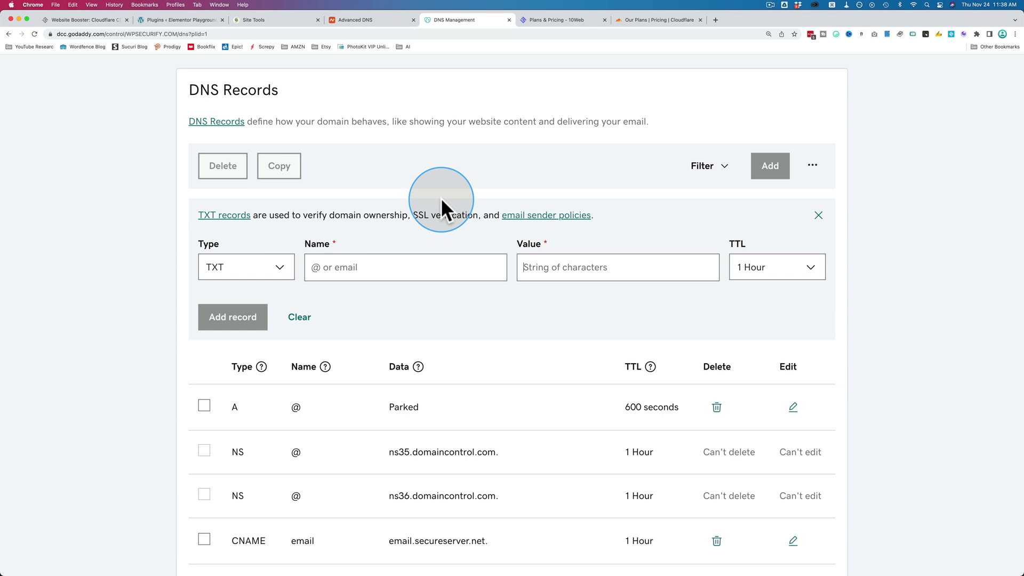
{"action": "left_click", "coordinate": [75, 20]}
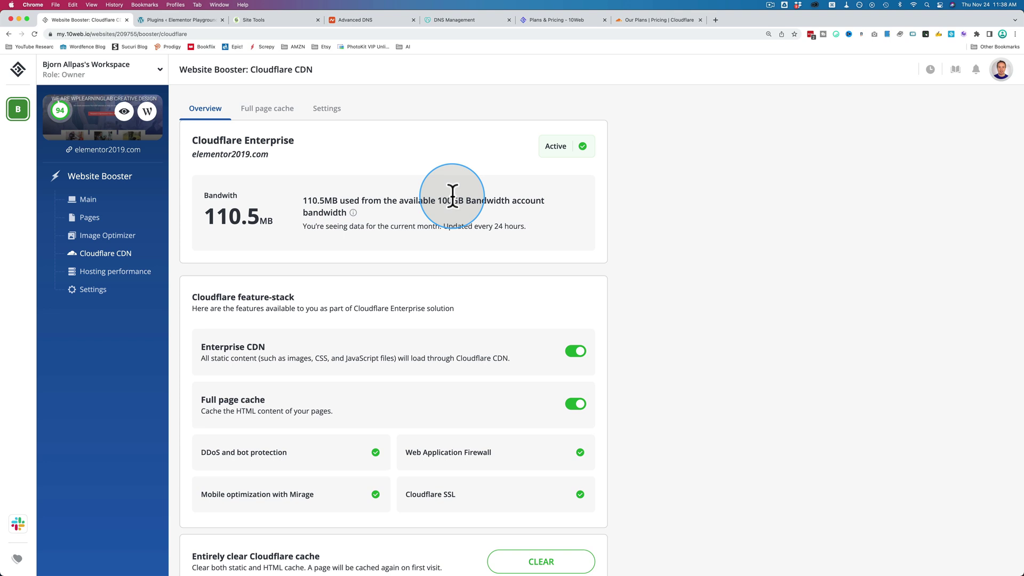
- Highlight the Enterprise CDN description, including its mention of images, CSS and JavaScript files
{"action": "scroll", "coordinate": [452, 194], "scroll_direction": "down", "scroll_amount": 2}
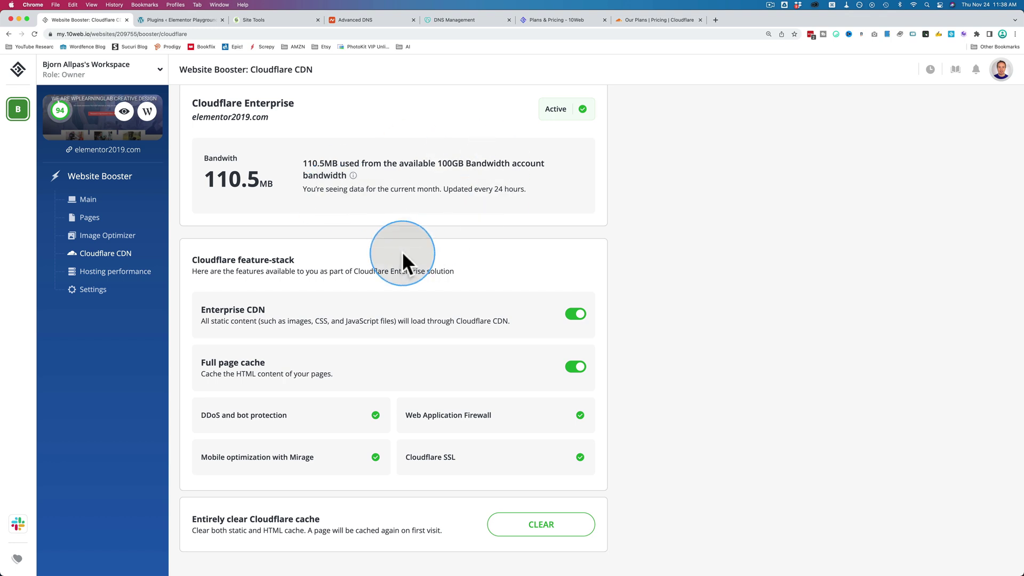
{"action": "left_click_drag", "start_coordinate": [201, 320], "coordinate": [493, 320]}
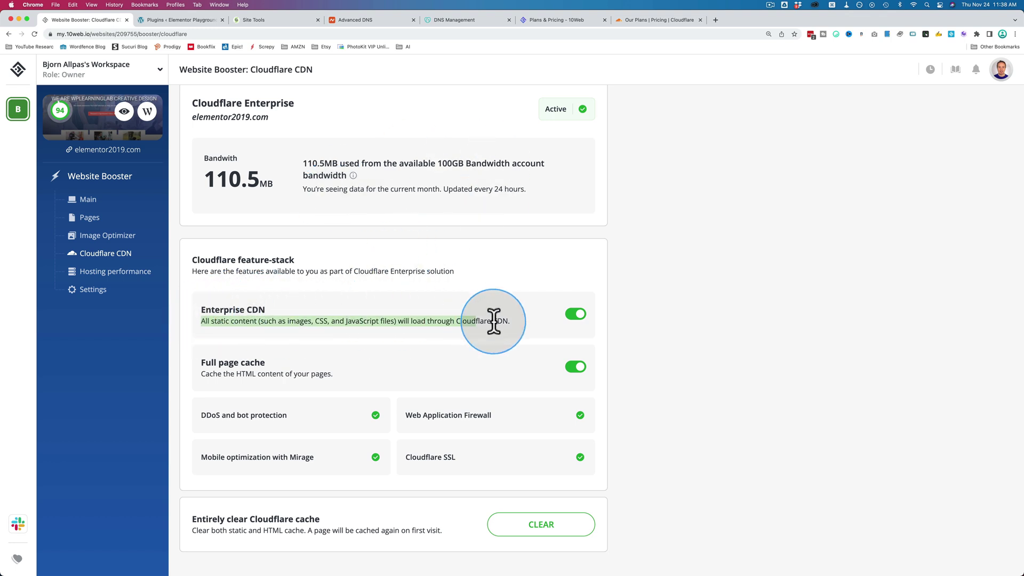
{"action": "left_click", "coordinate": [257, 324]}
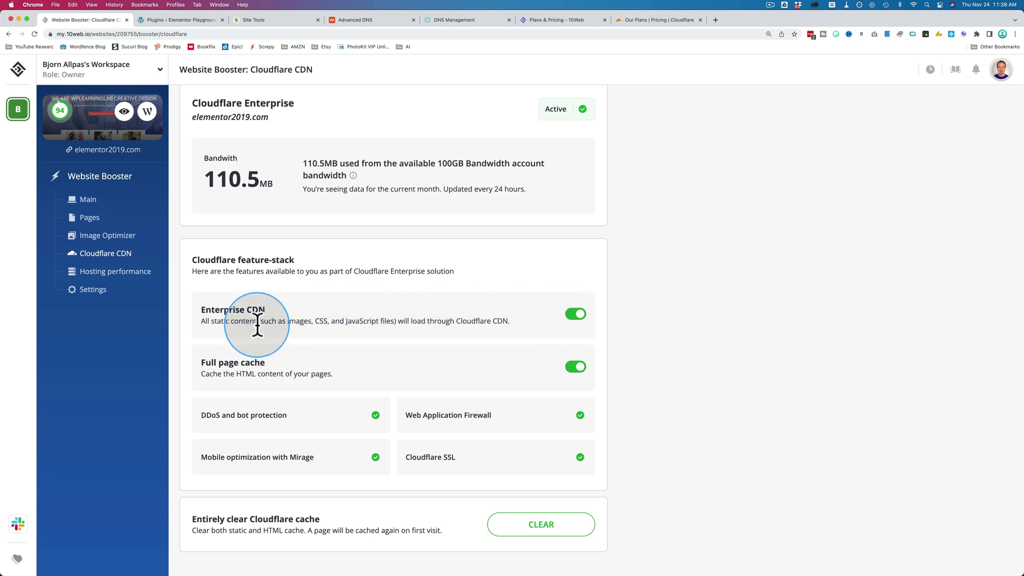
{"action": "left_click_drag", "start_coordinate": [263, 324], "coordinate": [516, 322]}
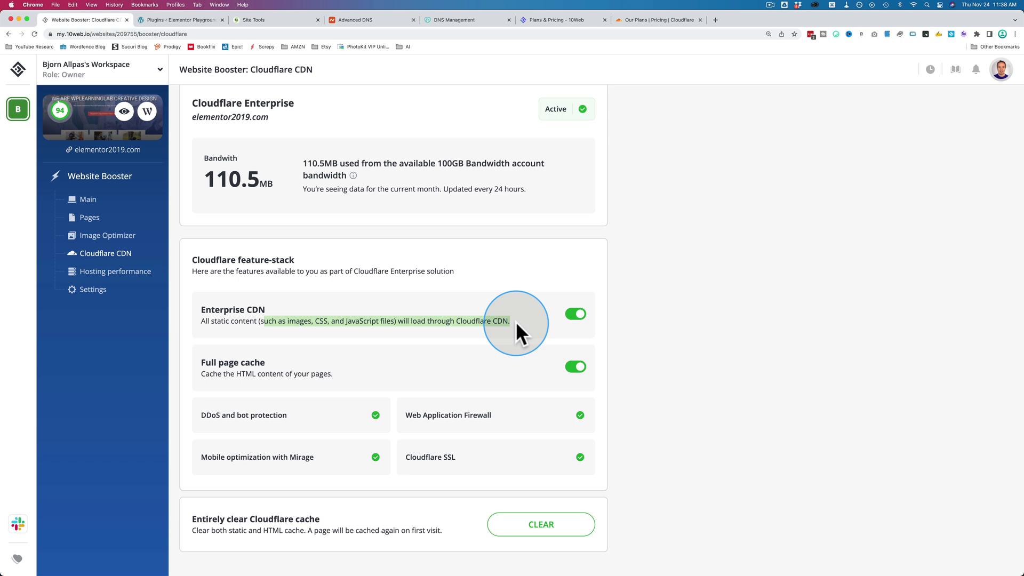
{"action": "left_click", "coordinate": [203, 371]}
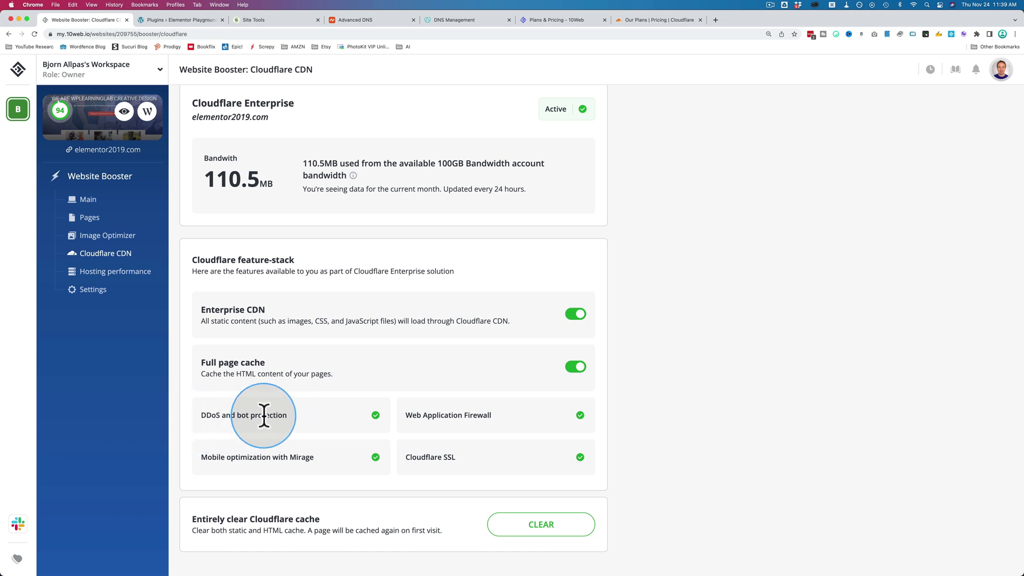
- Highlight the DDoS and bot protection, Web Application Firewall, Mirage mobile optimization and Cloudflare SSL features
{"action": "left_click_drag", "start_coordinate": [300, 412], "coordinate": [200, 415]}
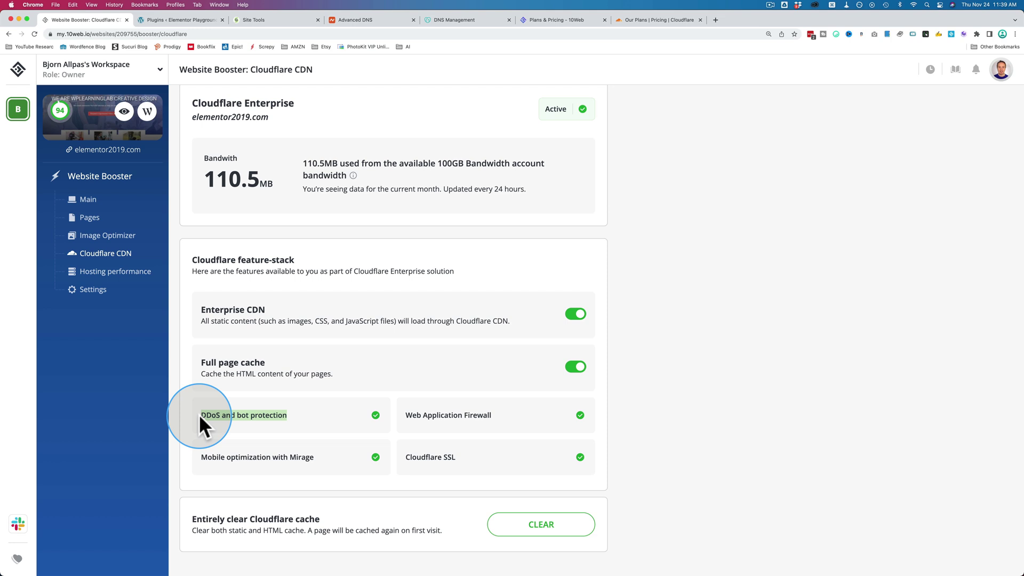
{"action": "left_click_drag", "start_coordinate": [407, 415], "coordinate": [511, 415]}
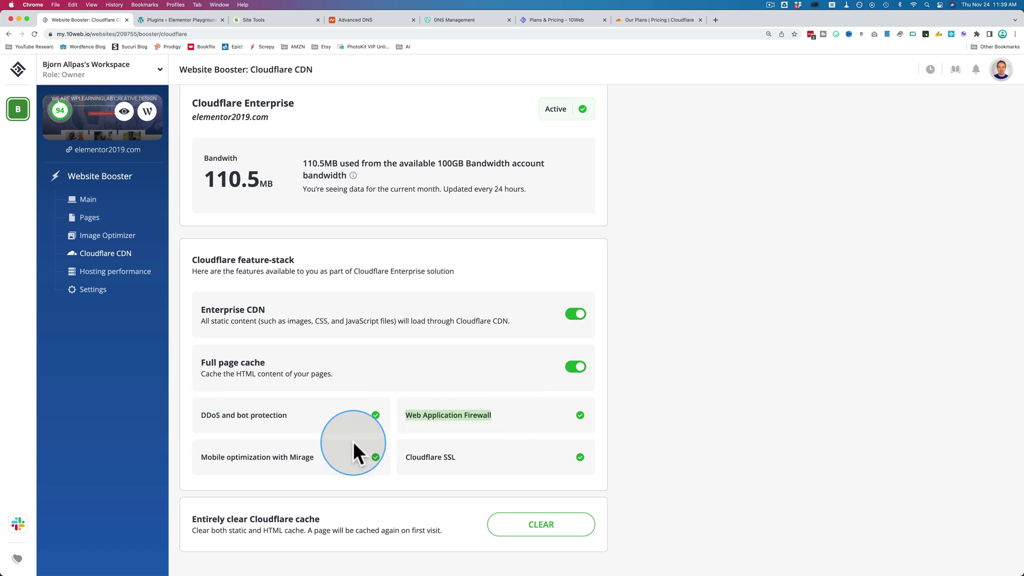
{"action": "left_click_drag", "start_coordinate": [202, 457], "coordinate": [340, 454]}
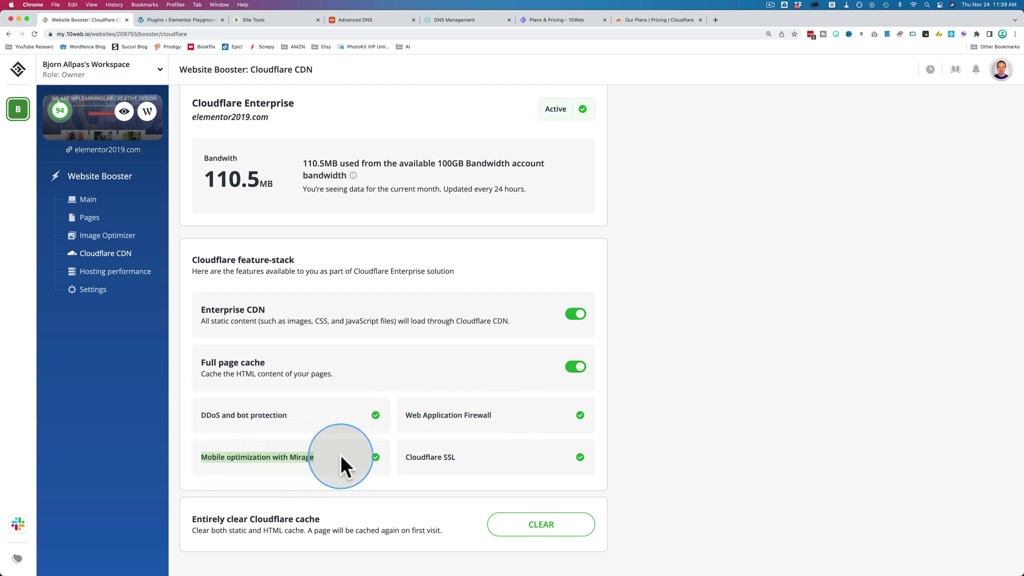
{"action": "left_click_drag", "start_coordinate": [405, 456], "coordinate": [456, 457]}
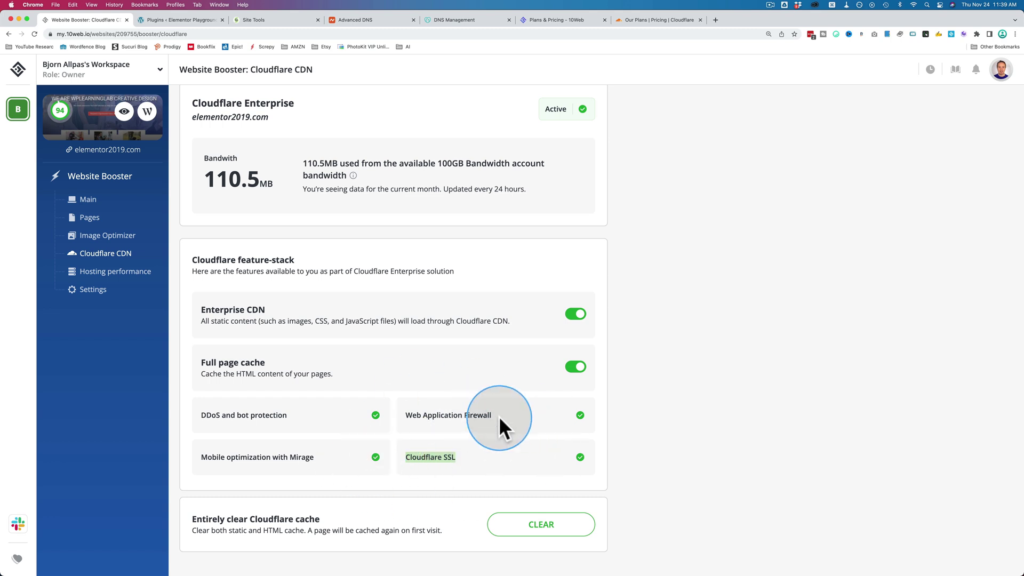
{"action": "scroll", "coordinate": [498, 416], "scroll_direction": "up", "scroll_amount": 2}
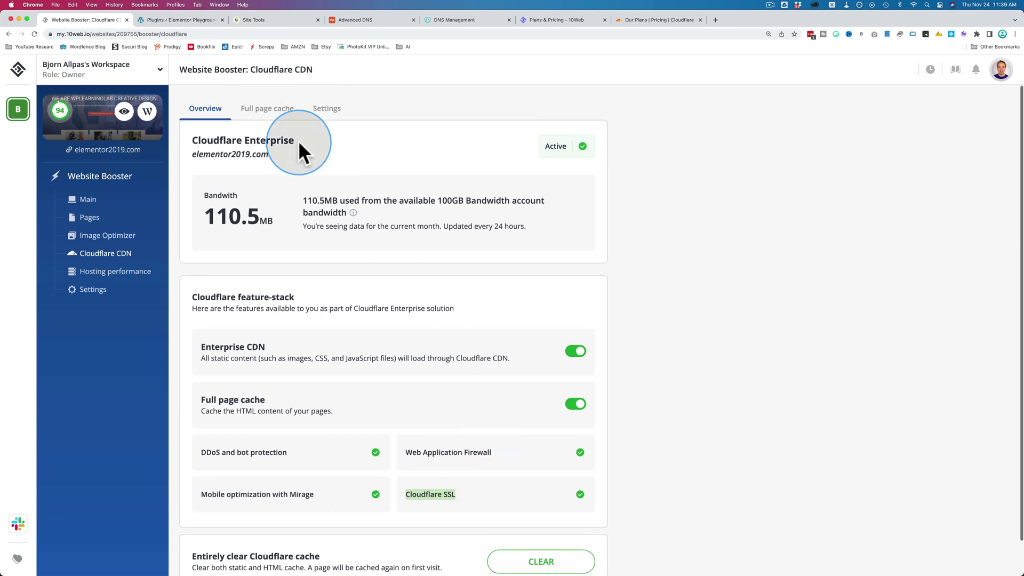
- Show the Full page cache settings and look over the empty Bypass Urls, Bypass cookies and Ignore queries fields
{"action": "left_click", "coordinate": [275, 110]}
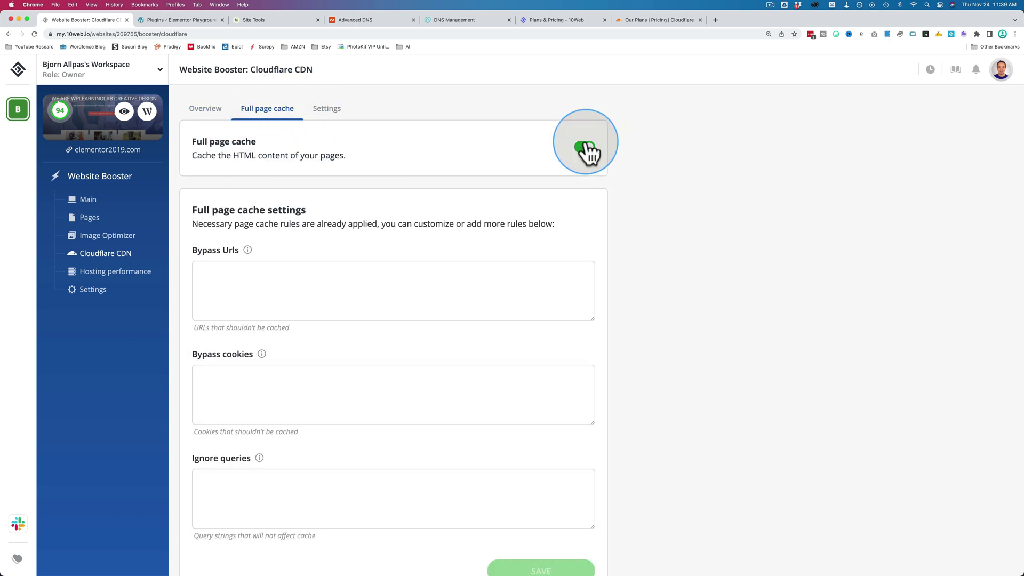
{"action": "scroll", "coordinate": [251, 199], "scroll_direction": "down", "scroll_amount": 2}
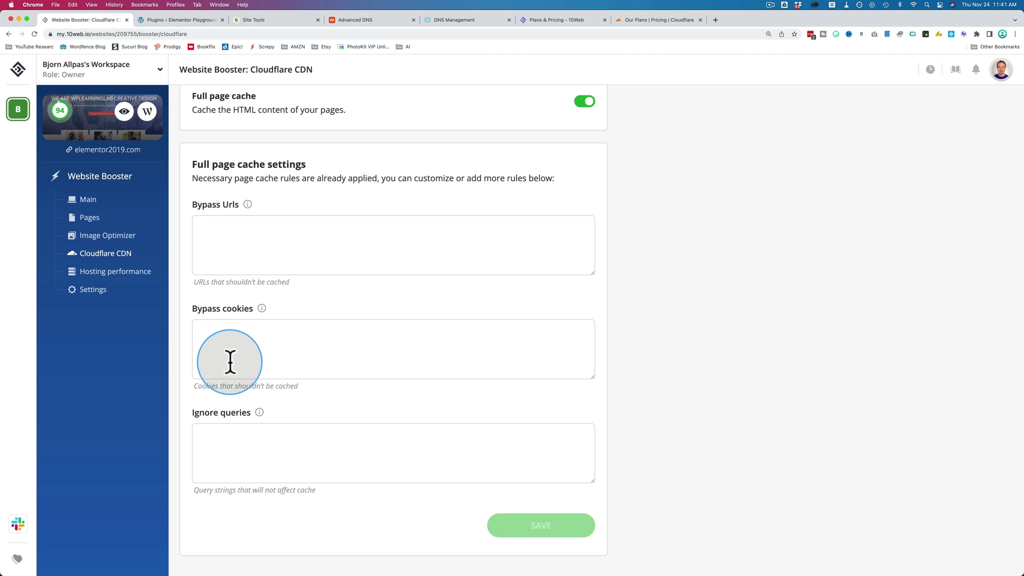
{"action": "left_click", "coordinate": [230, 362]}
{"action": "scroll", "coordinate": [205, 360], "scroll_direction": "up", "scroll_amount": 1}
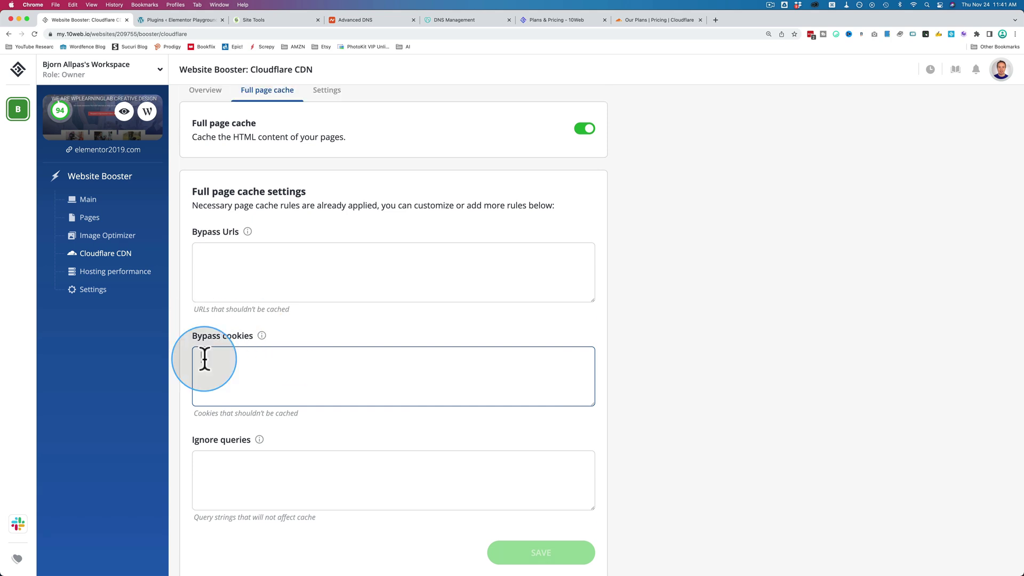
{"action": "scroll", "coordinate": [229, 376], "scroll_direction": "down", "scroll_amount": 1}
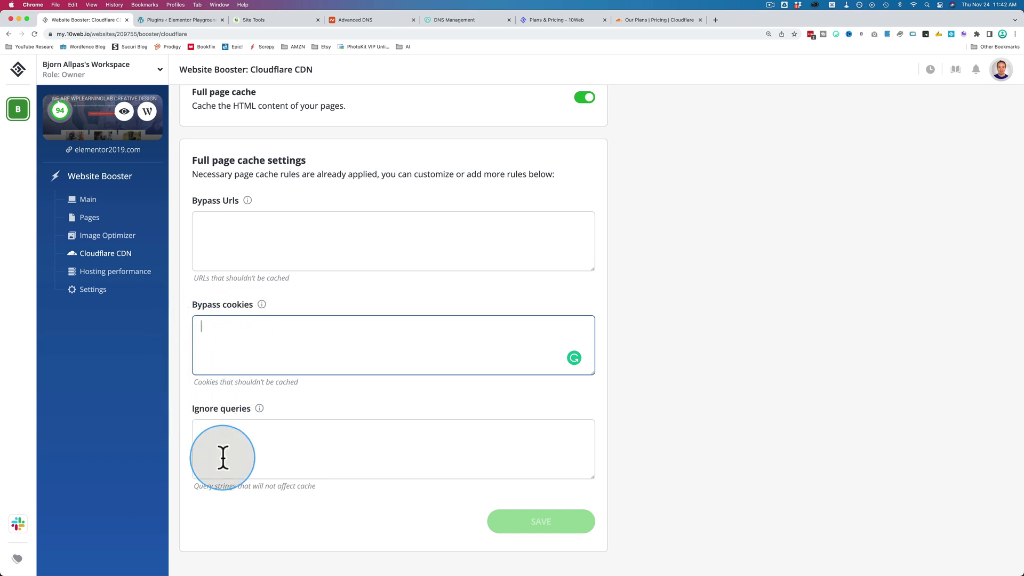
- Append the example query ?utm_campaign=email&utm_keyword= to the page URL
{"action": "left_click", "coordinate": [202, 34]}
{"action": "type", "text": "?"}
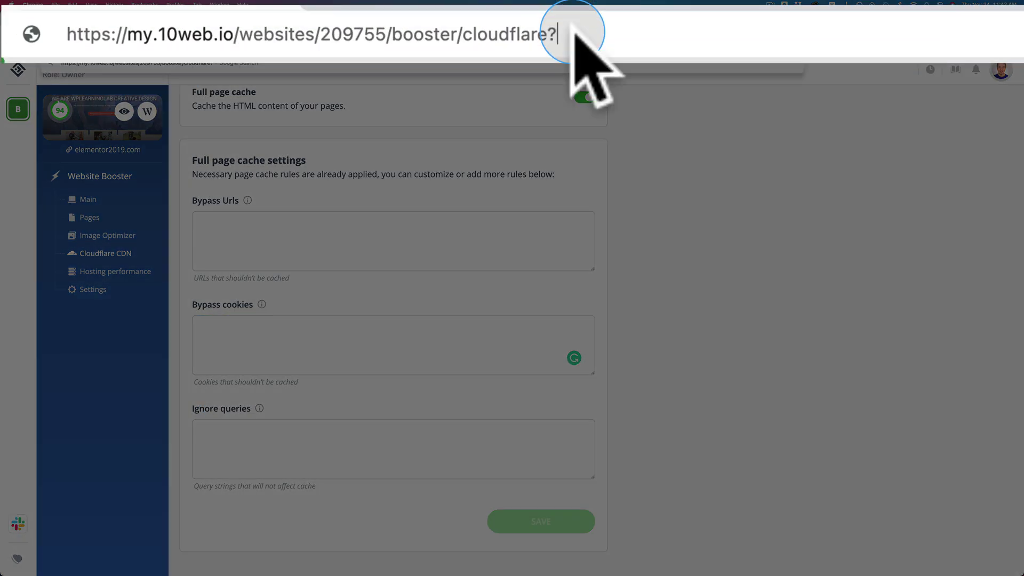
{"action": "type", "text": "utm_capa"}
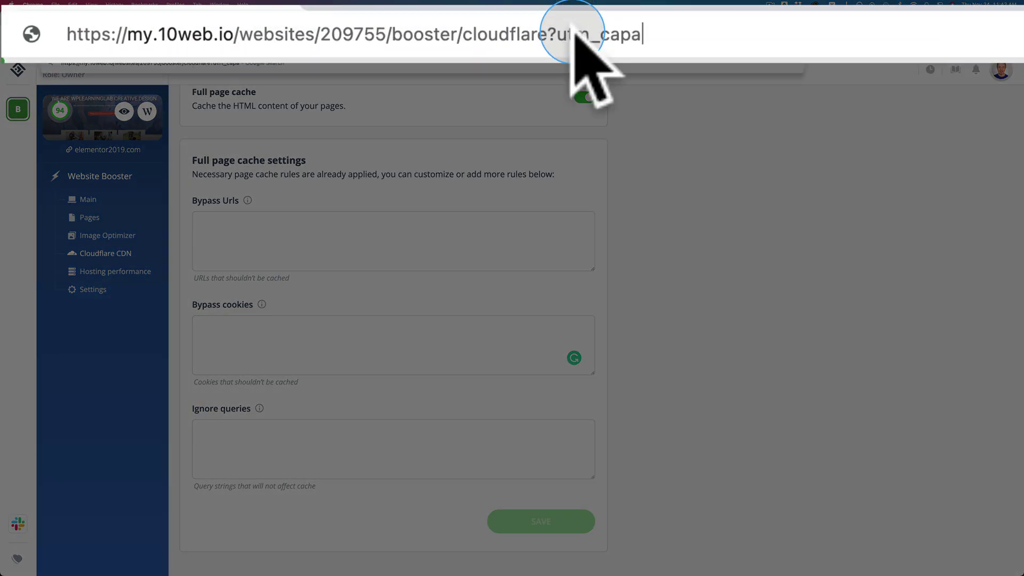
{"action": "key", "text": "BackSpace"}
{"action": "key", "text": "BackSpace"}
{"action": "type", "text": "mpaign-"}
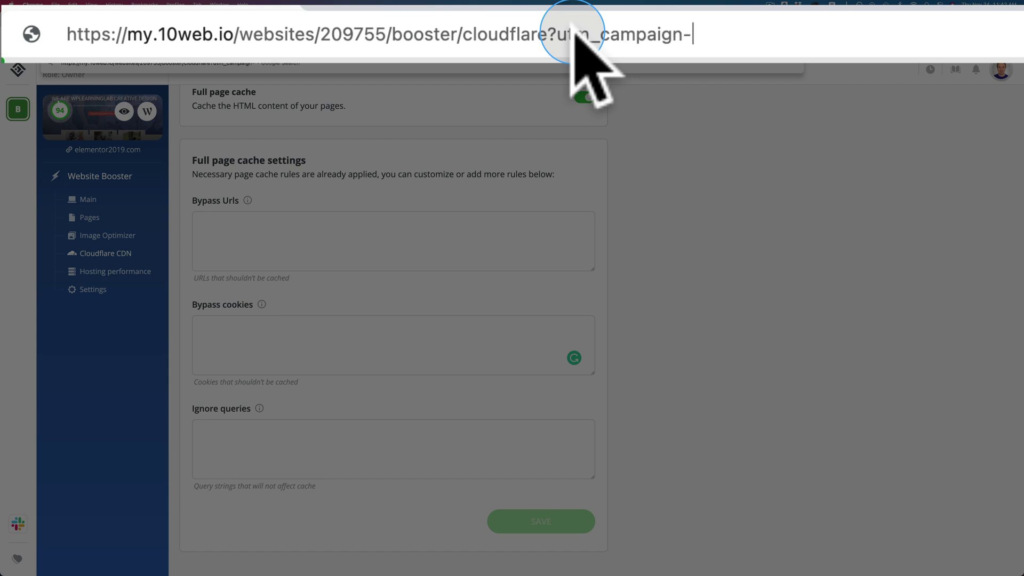
{"action": "key", "text": "BackSpace"}
{"action": "type", "text": "=email"}
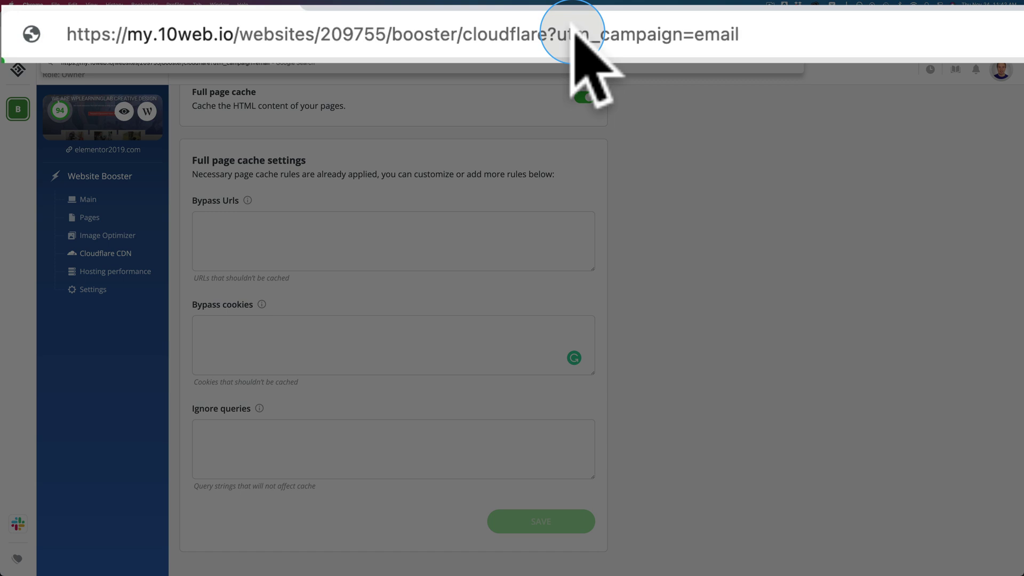
{"action": "type", "text": "?"}
{"action": "key", "text": "BackSpace"}
{"action": "type", "text": "&utm_keyword="}
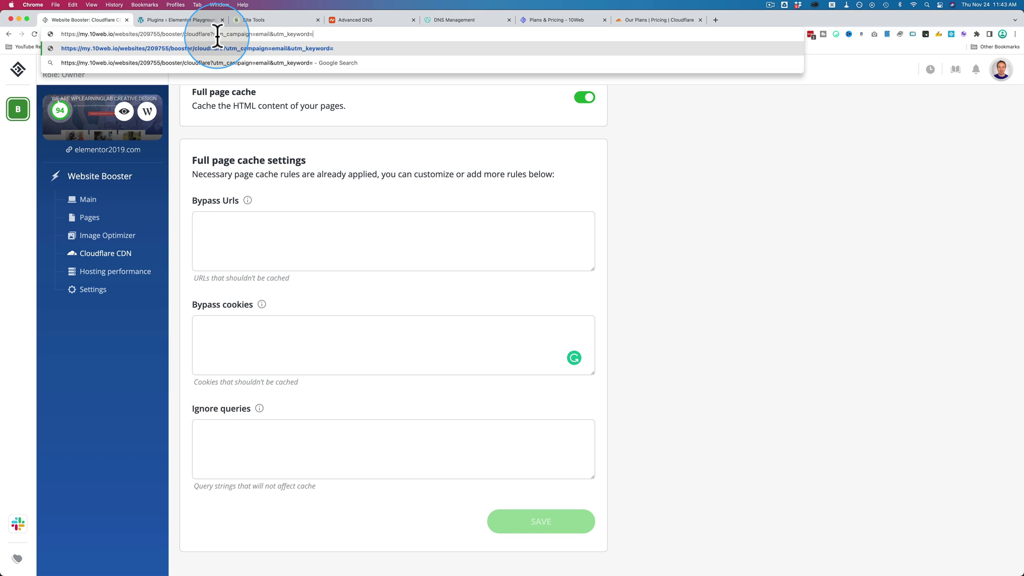
- Return to the page and bring up the Cloudflare server IP and DNS settings
{"action": "left_click", "coordinate": [274, 392]}
{"action": "mouse_move", "coordinate": [261, 408]}
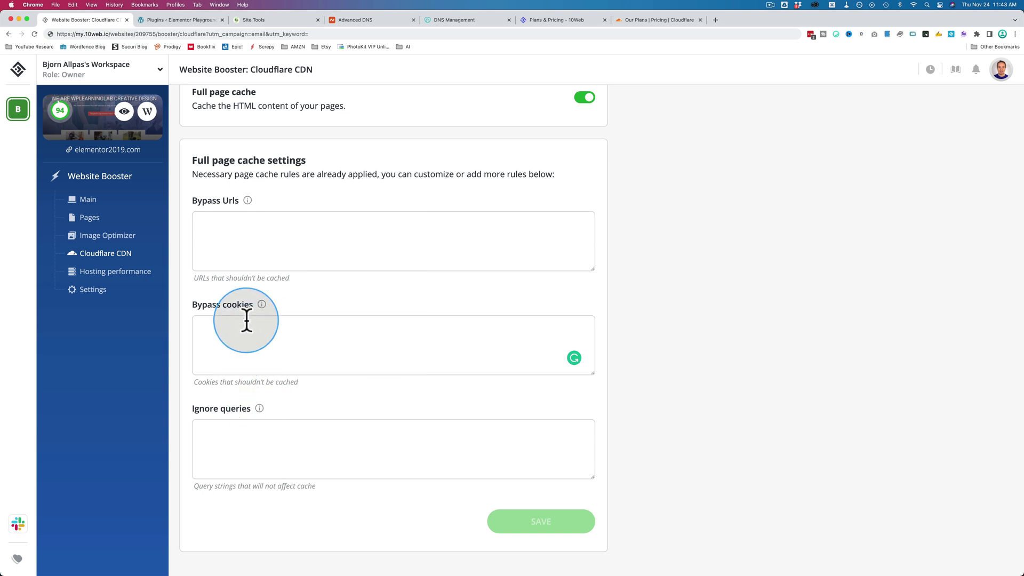
{"action": "scroll", "coordinate": [341, 193], "scroll_direction": "up", "scroll_amount": 2}
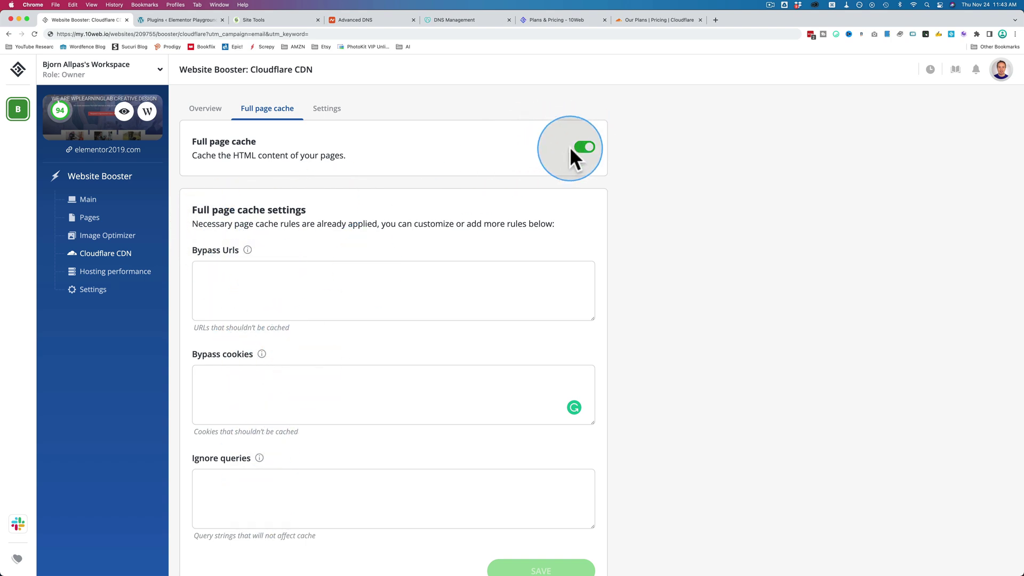
{"action": "left_click", "coordinate": [328, 110]}
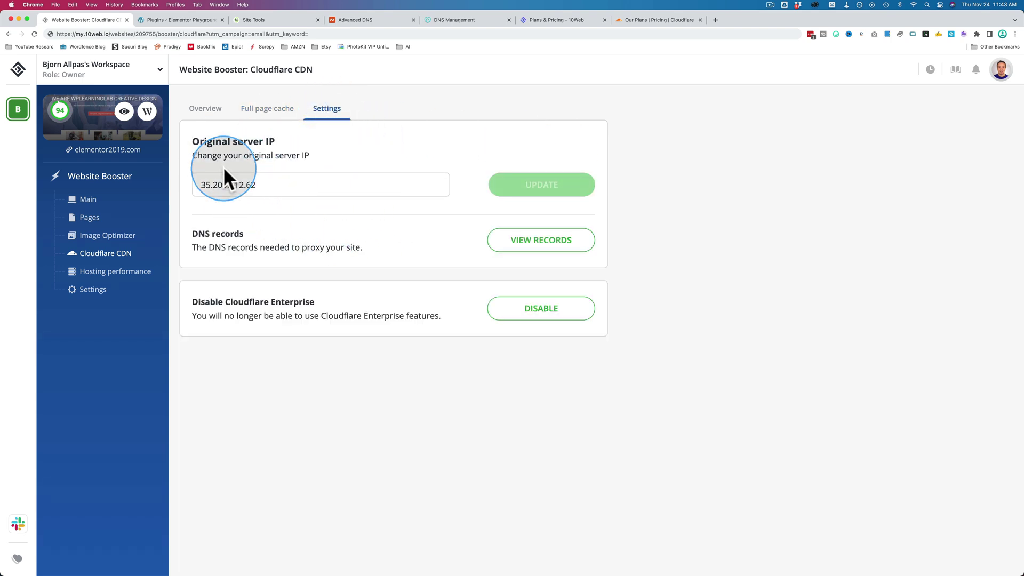
- Highlight server IP 35.209.212.62 and the Disable Cloudflare Enterprise option, then return to Overview
{"action": "left_click", "coordinate": [240, 185]}
{"action": "left_click_drag", "start_coordinate": [273, 187], "coordinate": [205, 184]}
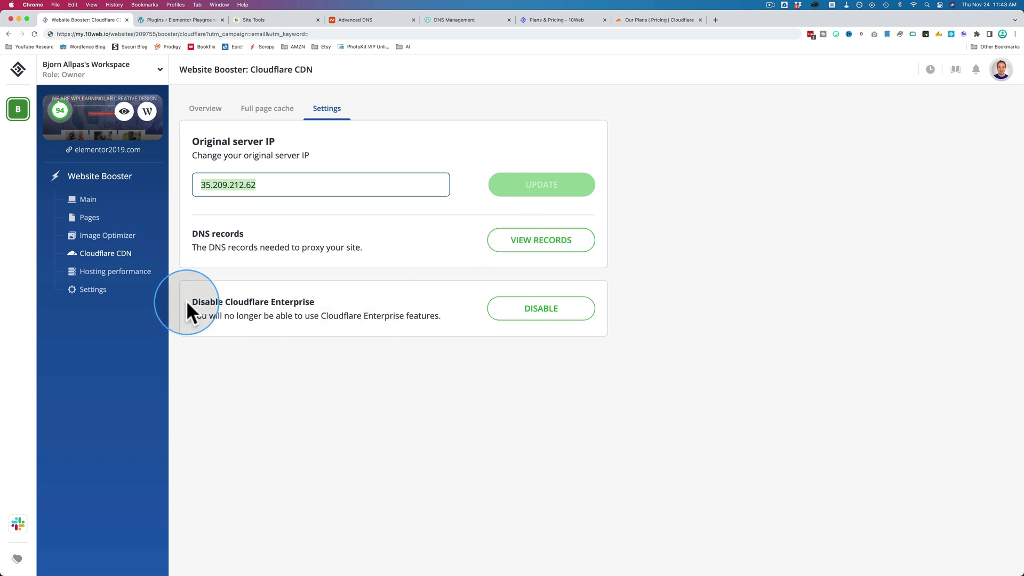
{"action": "left_click_drag", "start_coordinate": [189, 302], "coordinate": [375, 302]}
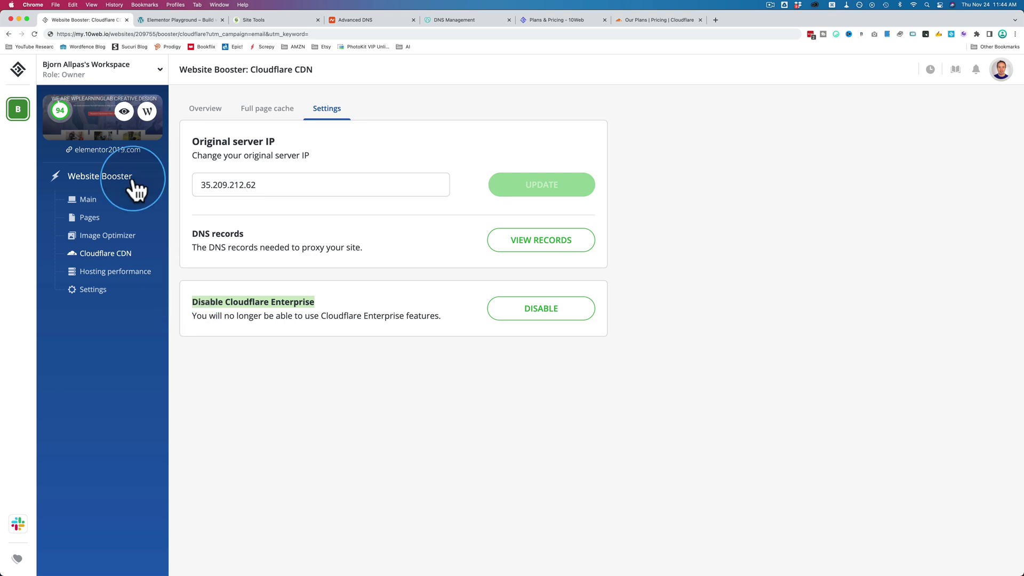
{"action": "left_click", "coordinate": [207, 111]}
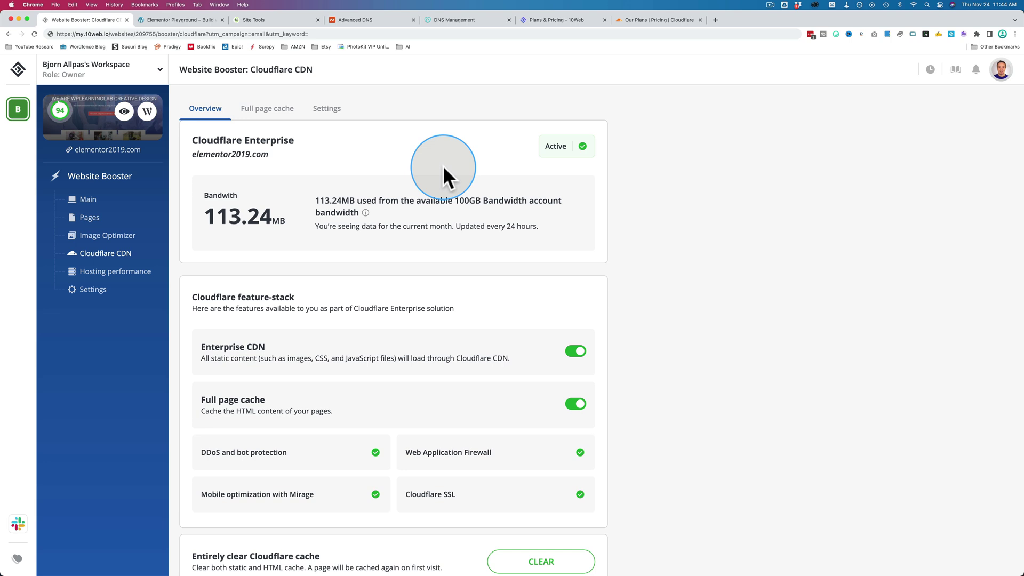
- Switch to the Cloudflare pricing page comparing Free, Pro, Business and Enterprise plans
{"action": "left_click", "coordinate": [649, 20]}
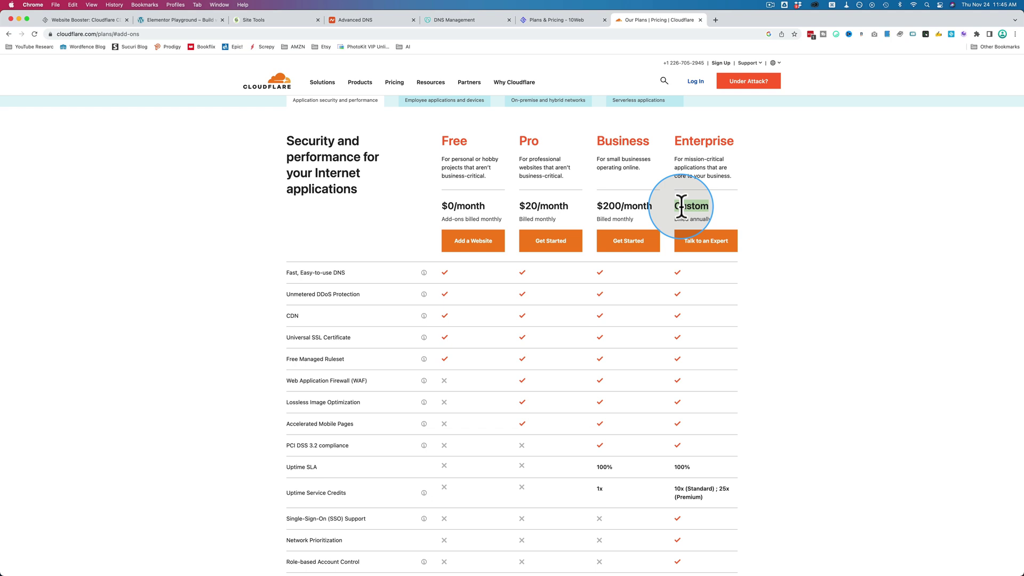
- Switch to the 10Web Plans & Pricing page showing Personal, Premium and Agency plans
{"action": "left_click", "coordinate": [552, 22]}
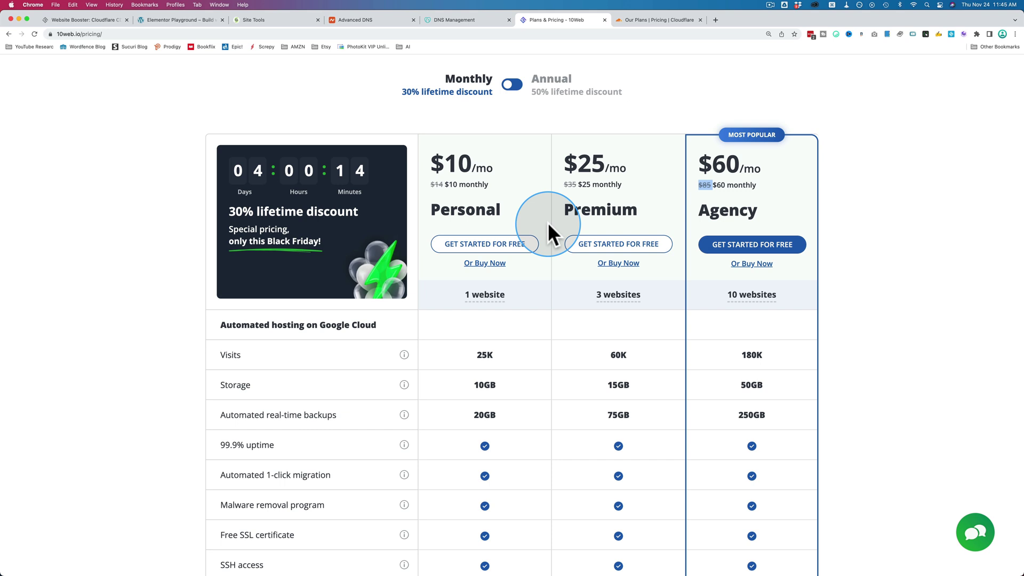
- Scroll the 10Web pricing table, then return to the elementor2019.com Cloudflare CDN feature-stack
{"action": "scroll", "coordinate": [548, 222], "scroll_direction": "down", "scroll_amount": 3}
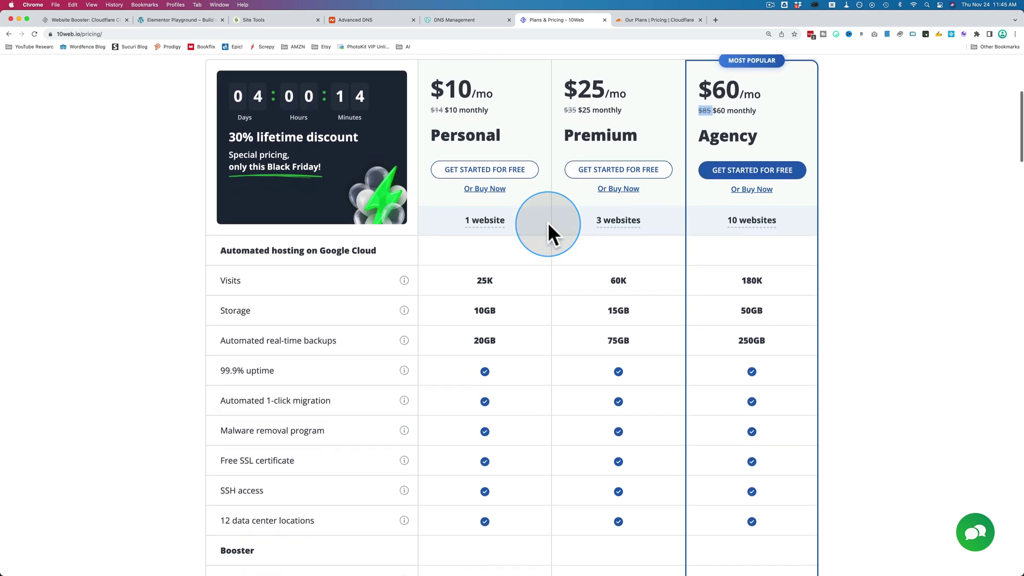
{"action": "scroll", "coordinate": [548, 222], "scroll_direction": "up", "scroll_amount": 5}
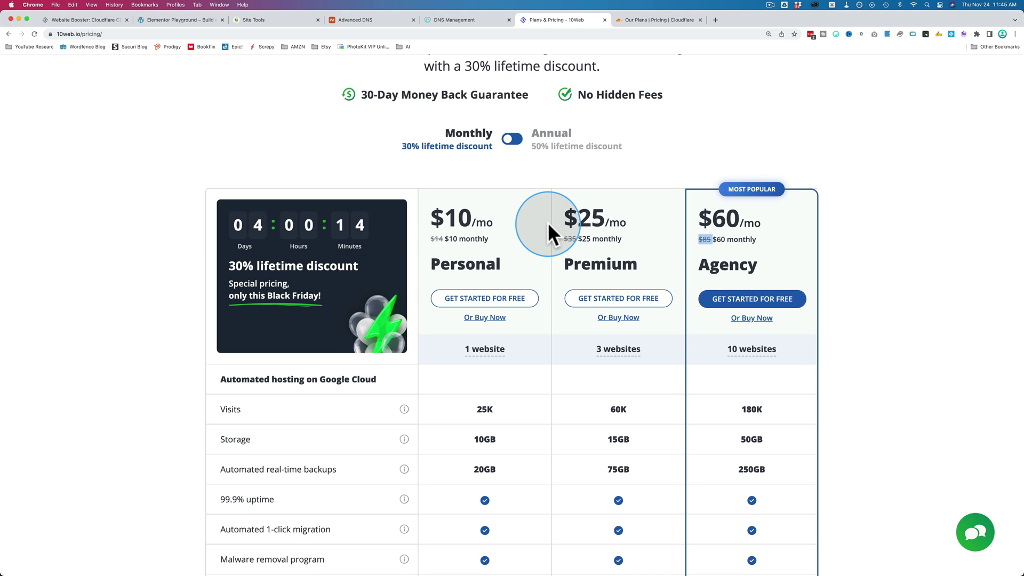
{"action": "left_click", "coordinate": [105, 19]}
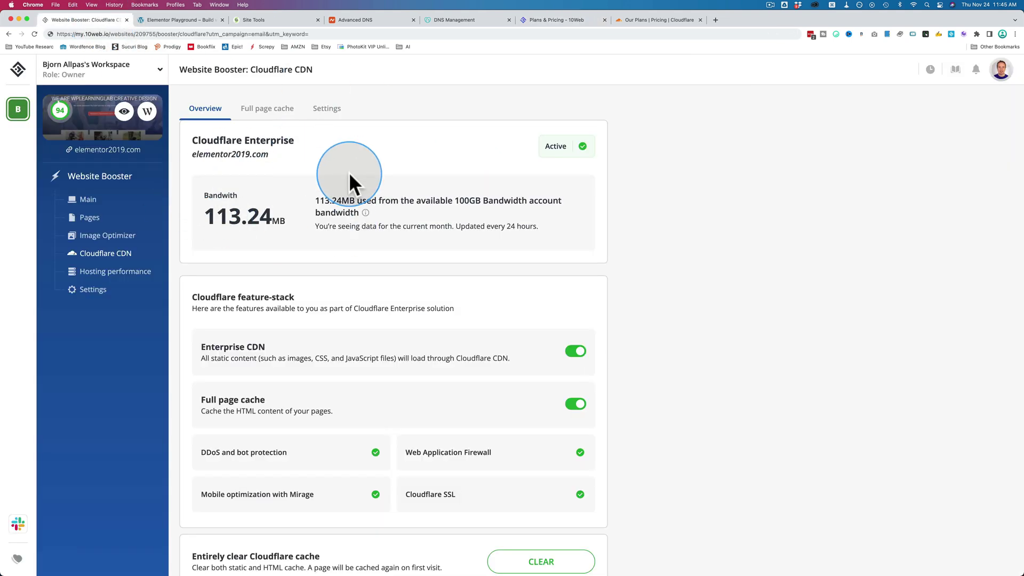
{"action": "scroll", "coordinate": [343, 251], "scroll_direction": "down", "scroll_amount": 2}
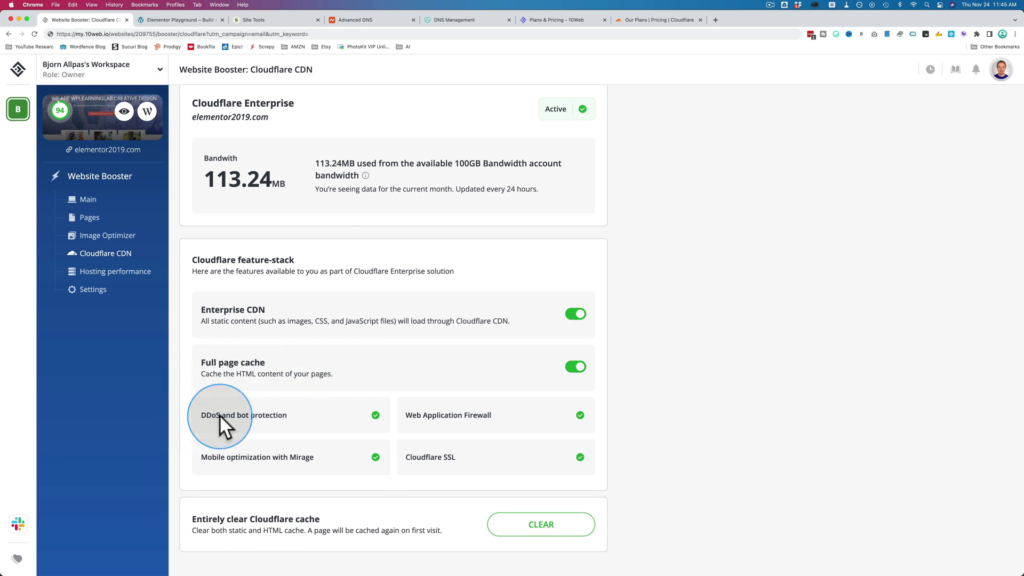